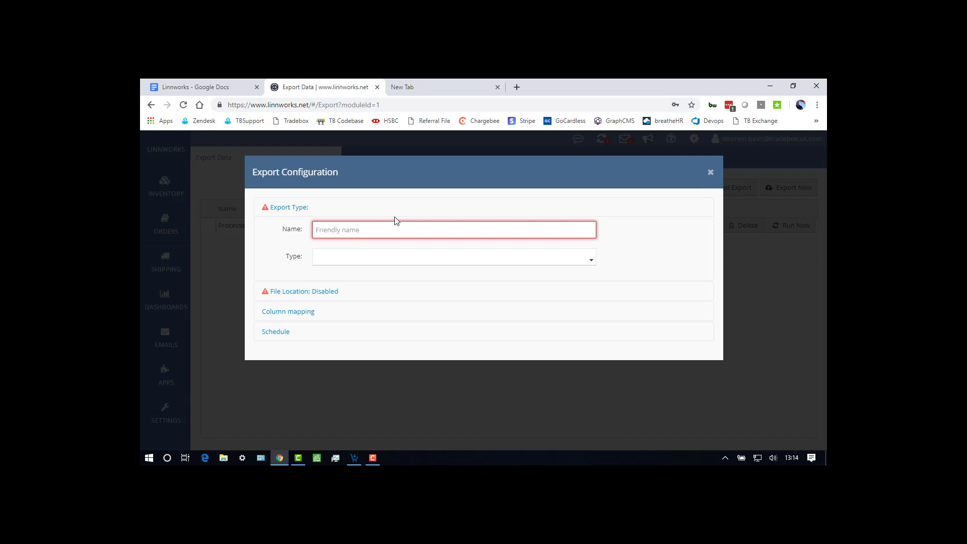
Step: Name the new export Orders and set its type to Custom
text(Orders)
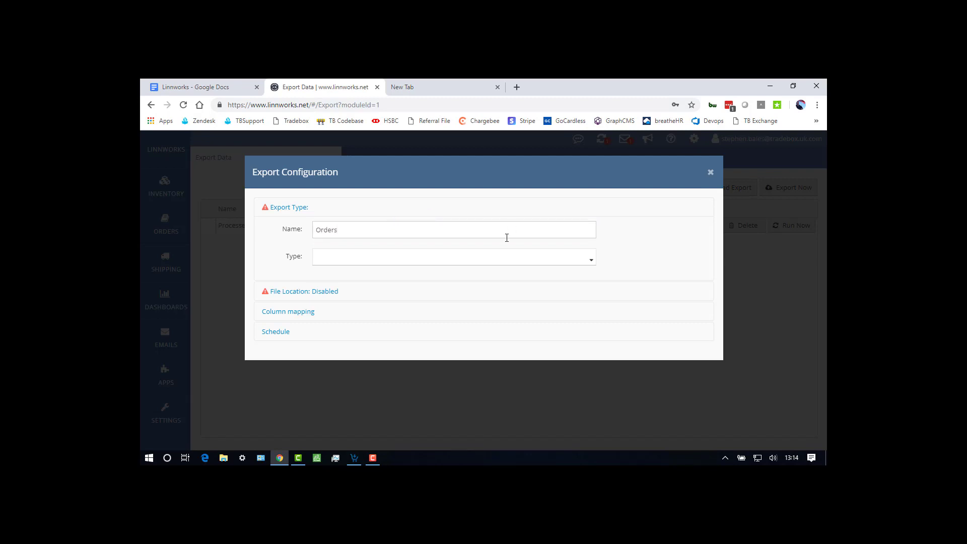
click(486, 261)
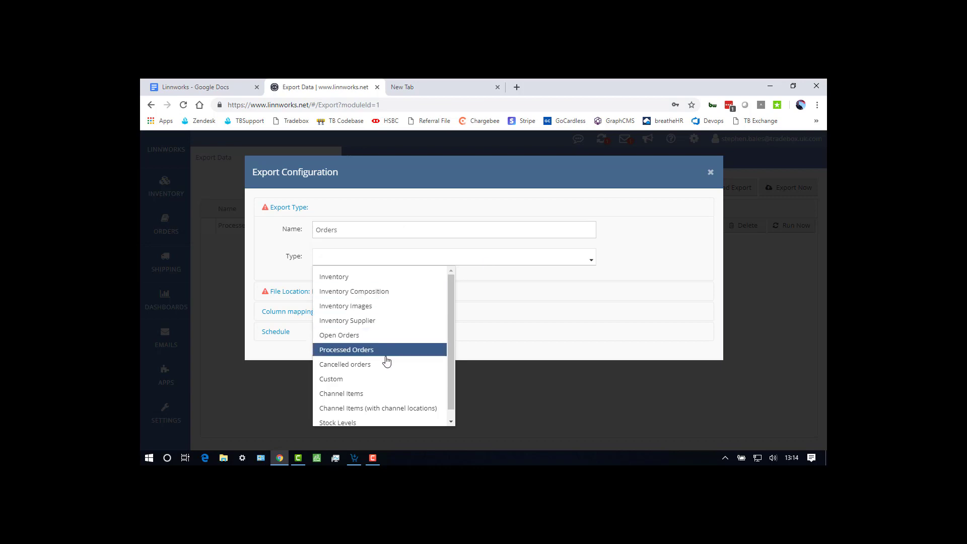
click(380, 378)
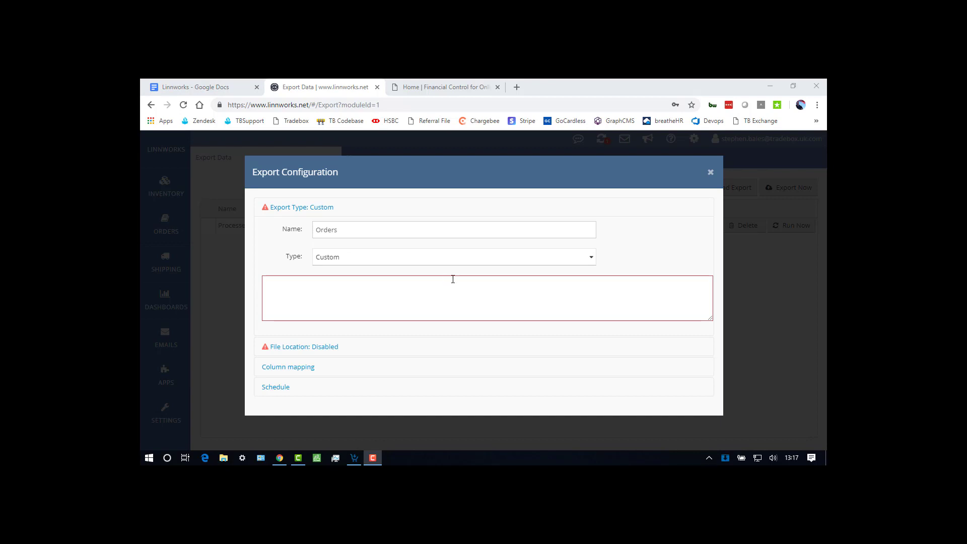
Step: On the Tradebox site, find the integration guide Automating Order Export From Linnworks and open its linked SQL Query script page
click(439, 86)
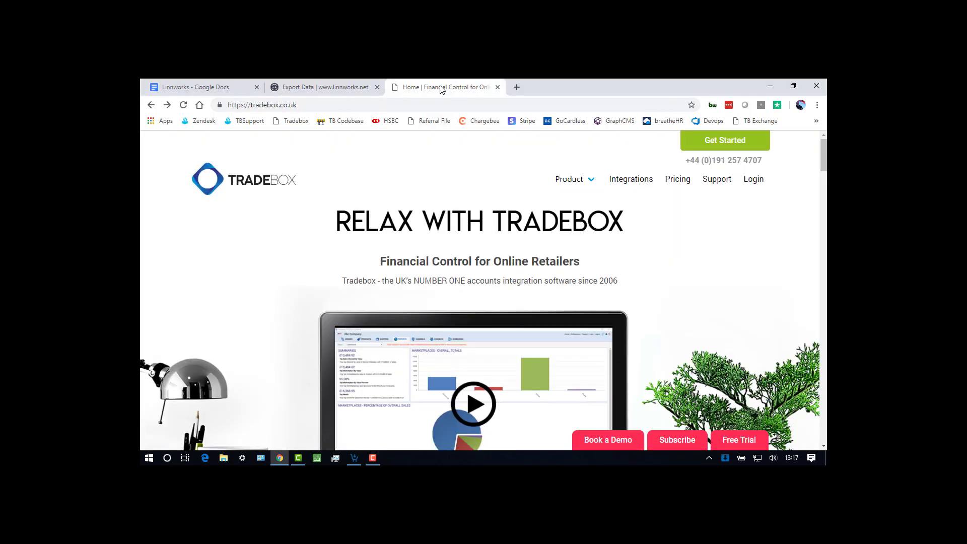
click(716, 180)
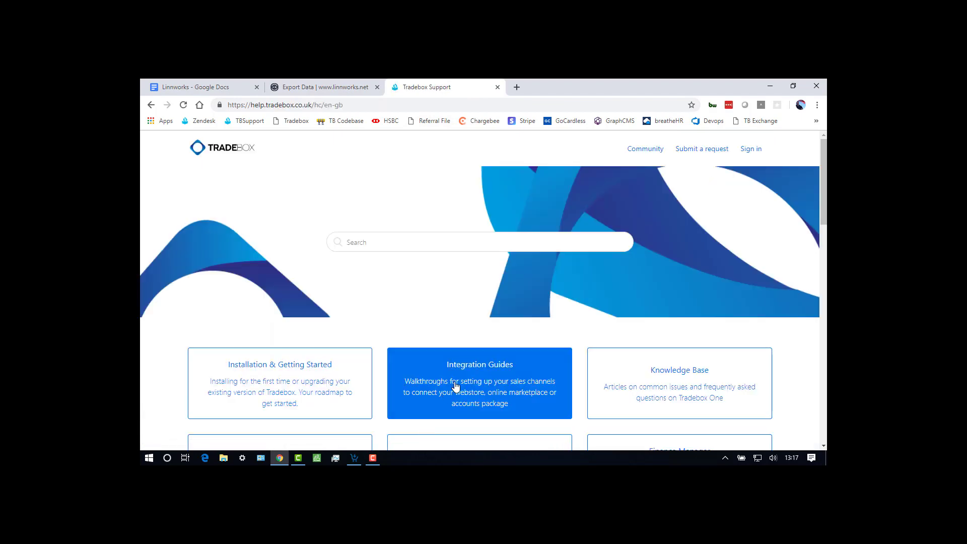
click(458, 386)
scroll(507, 308, down, 1)
scroll(508, 307, down, 5)
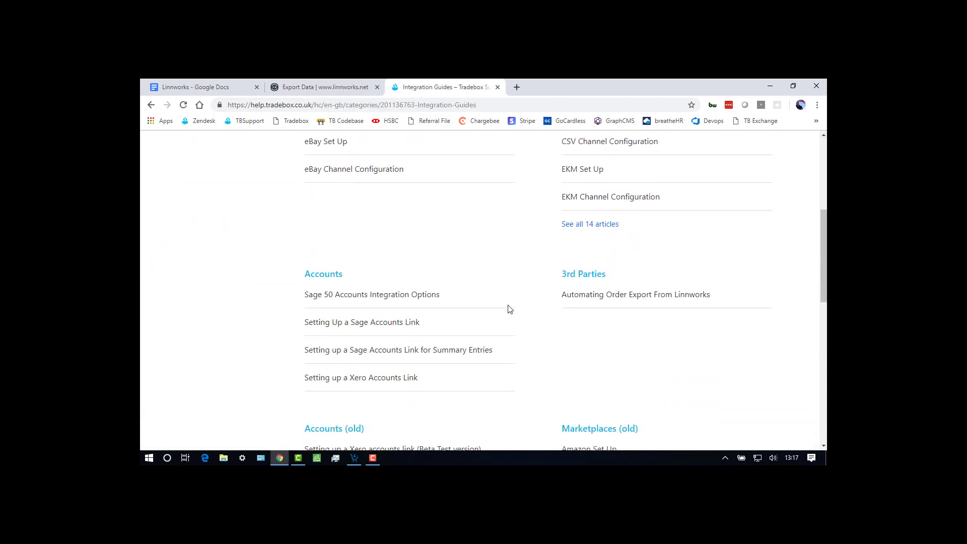
click(598, 294)
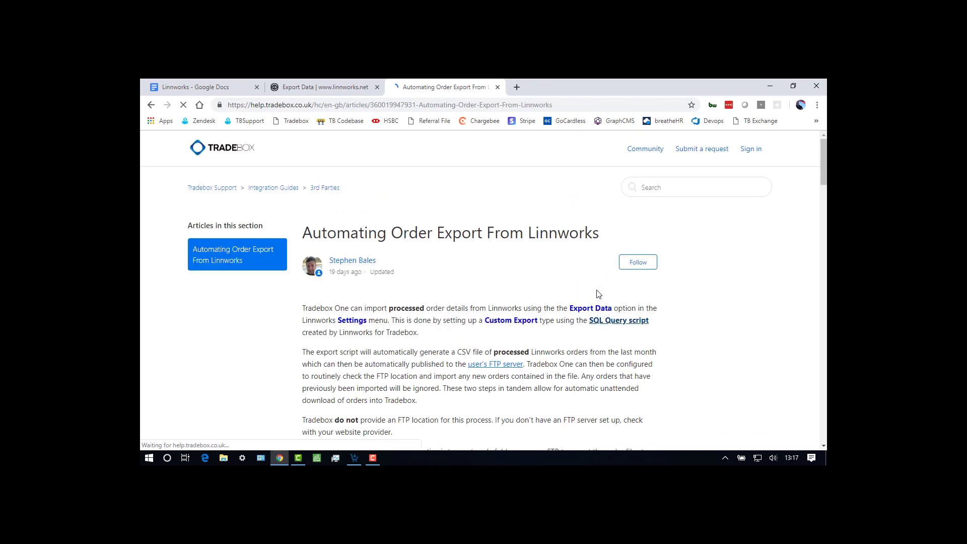
scroll(584, 238, down, 2)
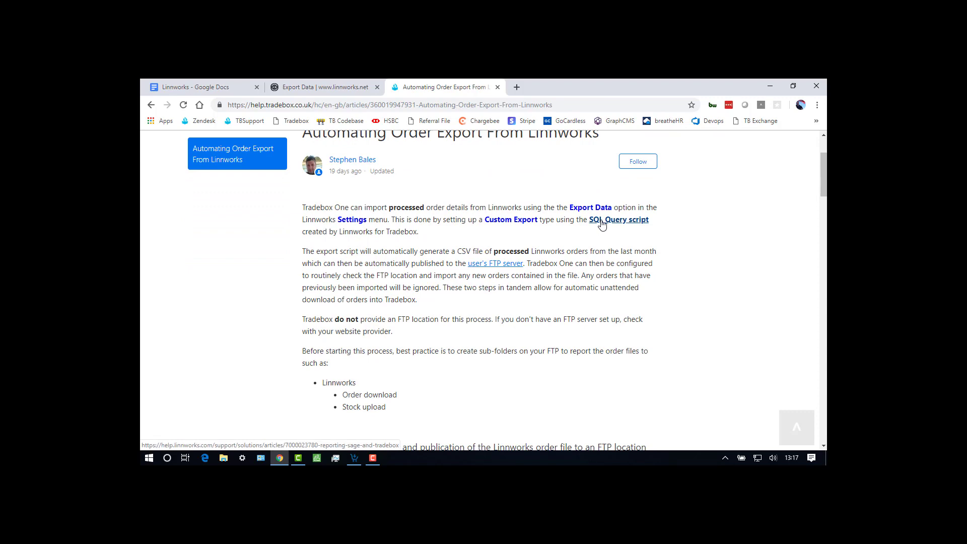
click(603, 222)
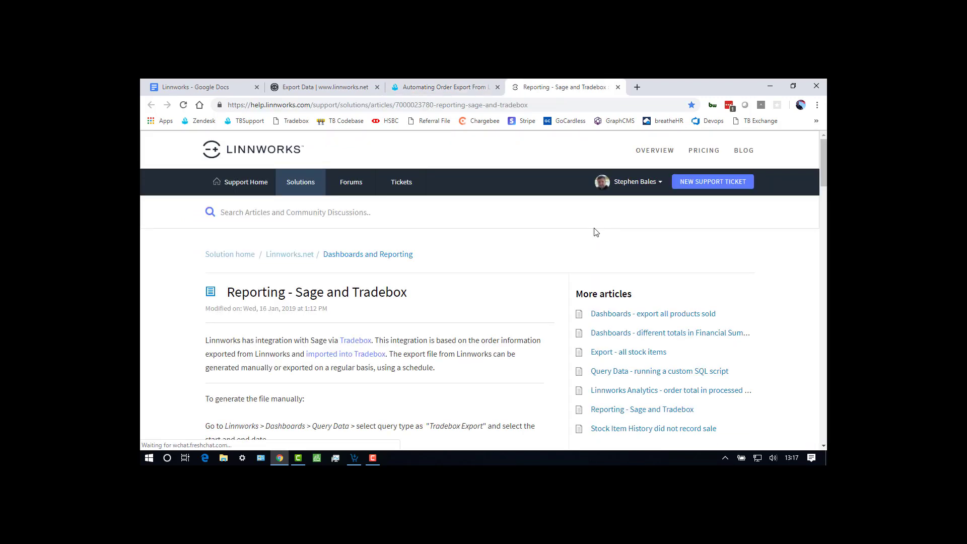
Step: Copy the entire SQL query, from the SELECT line to the final ORDER BY clause, from the Reporting - Sage and Tradebox article
scroll(425, 277, down, 10)
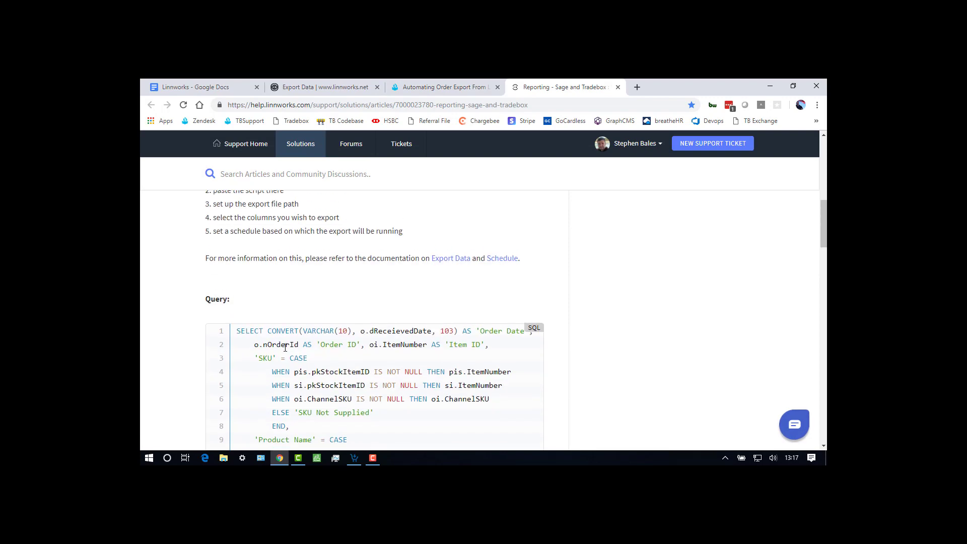
drag(236, 330, 402, 256)
scroll(304, 433, down, 6)
scroll(304, 447, down, 12)
scroll(304, 447, down, 8)
scroll(322, 209, up, 3)
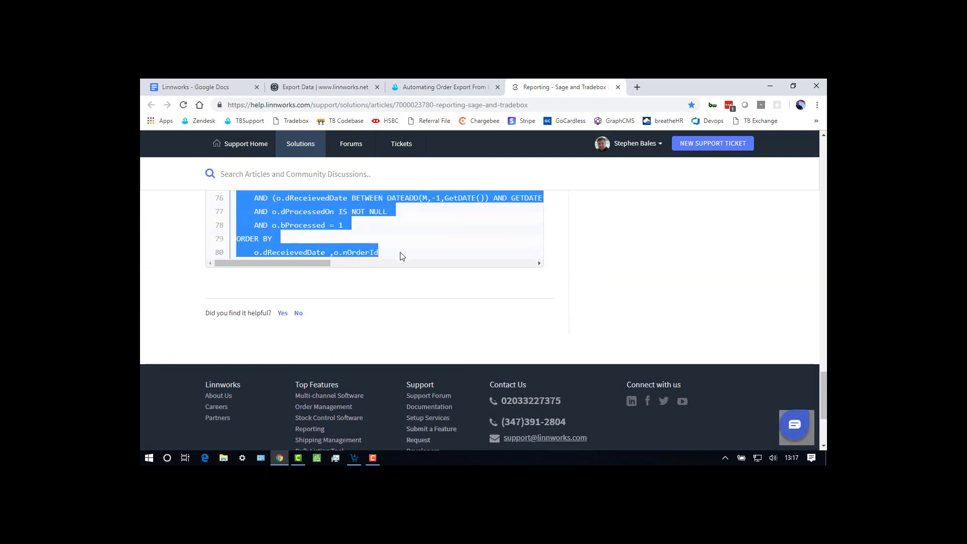
Step: Paste the copied SQL script into the custom export's query in Linnworks and continue to the file location settings
click(340, 84)
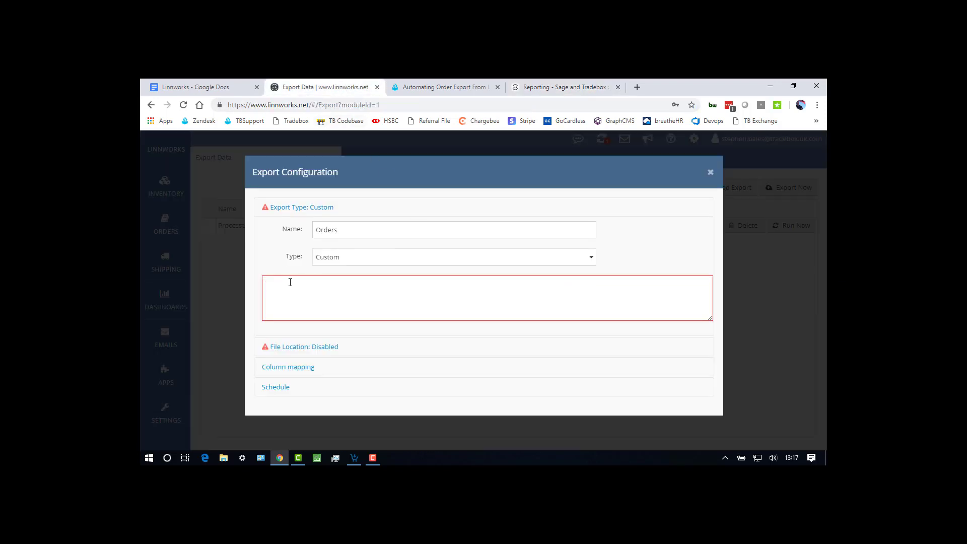
key(ctrl+v)
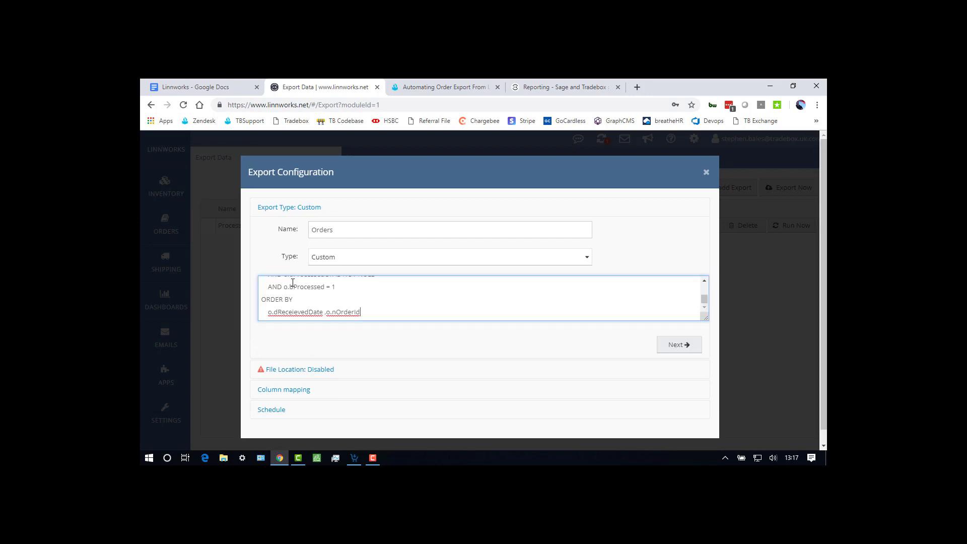
click(680, 345)
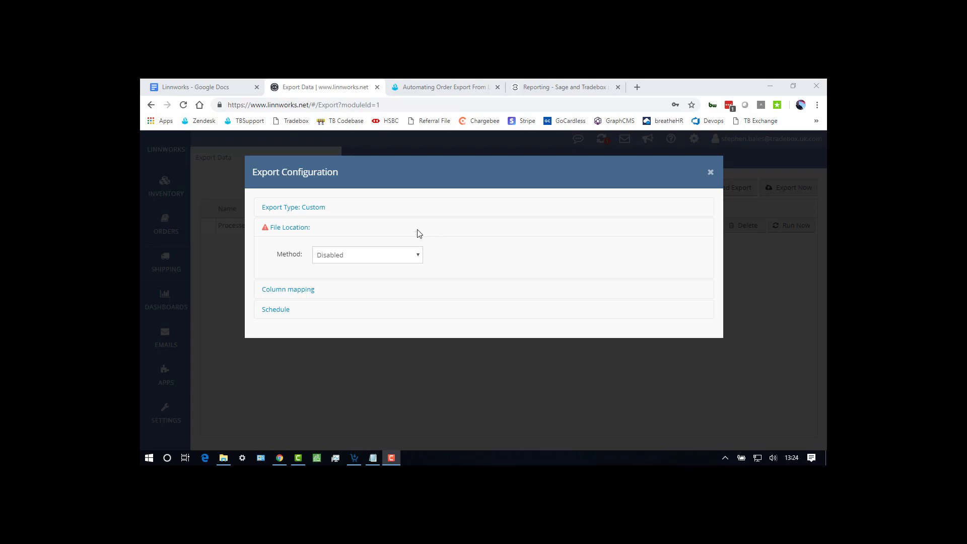
Step: Set the export's file location method to FTP and name the output file order.csv
click(406, 254)
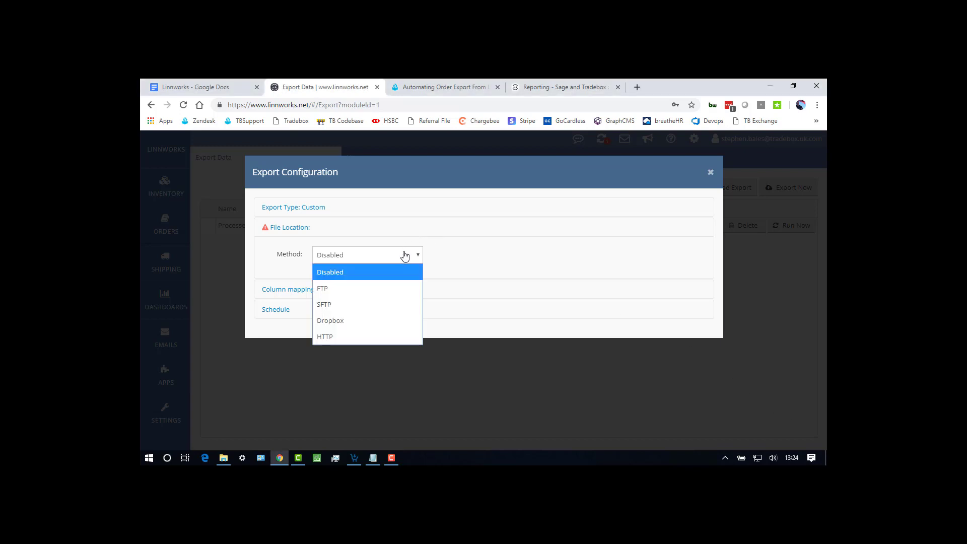
click(338, 287)
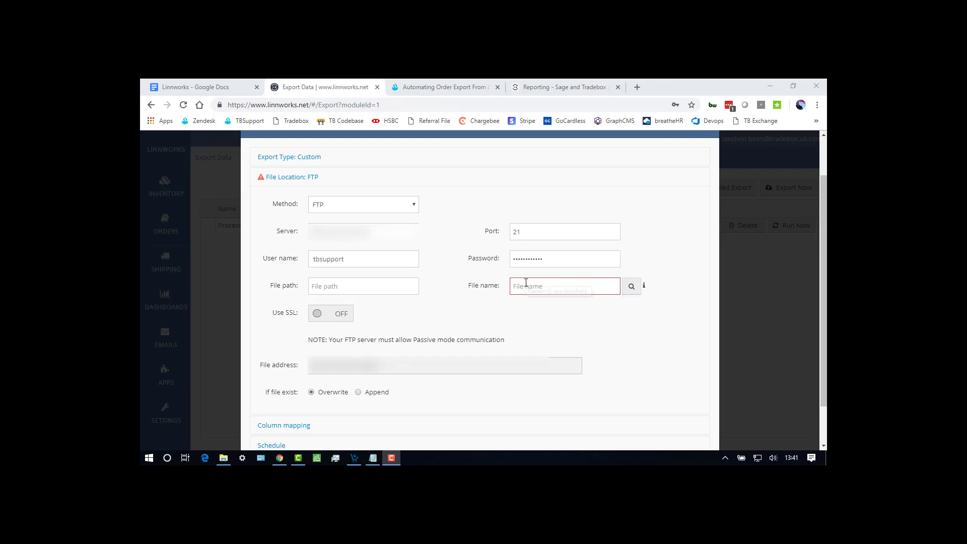
click(528, 283)
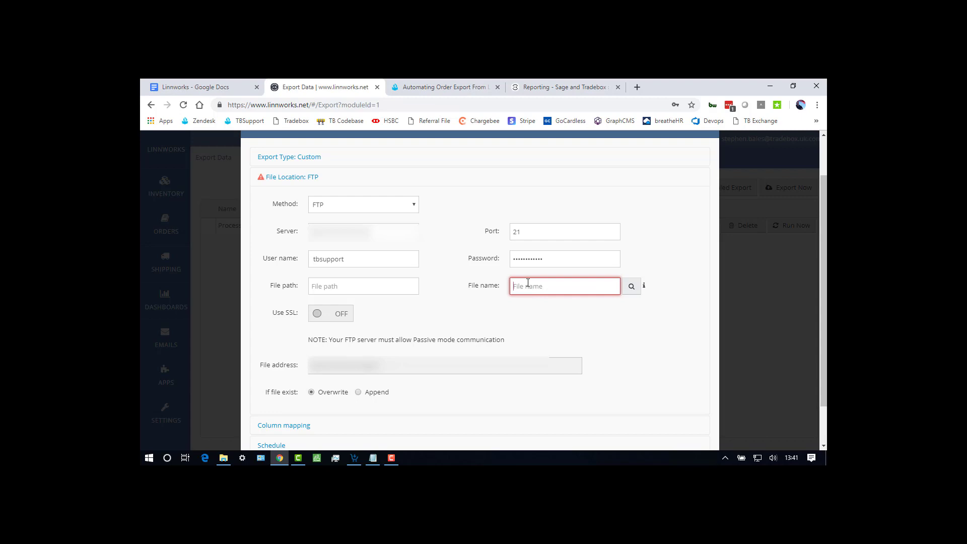
text(order)
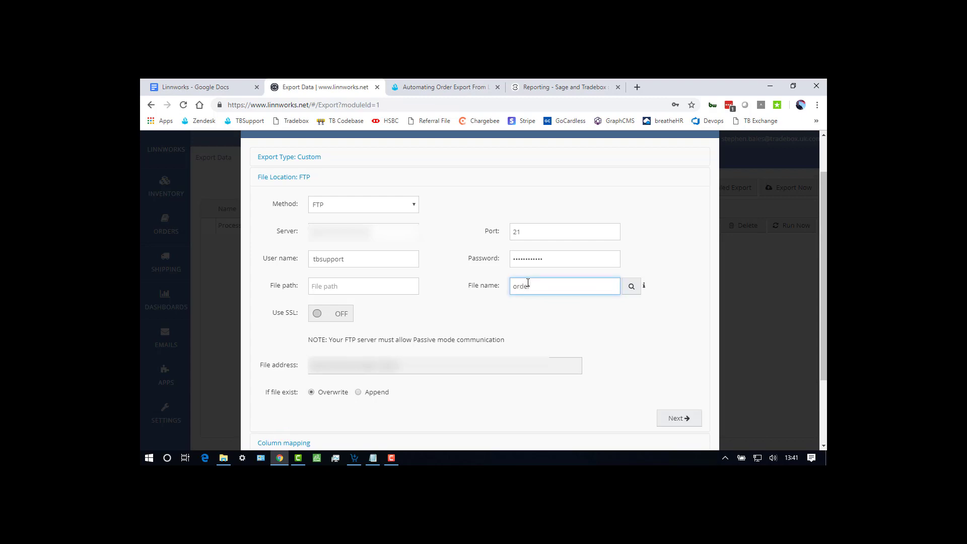
text(.csv)
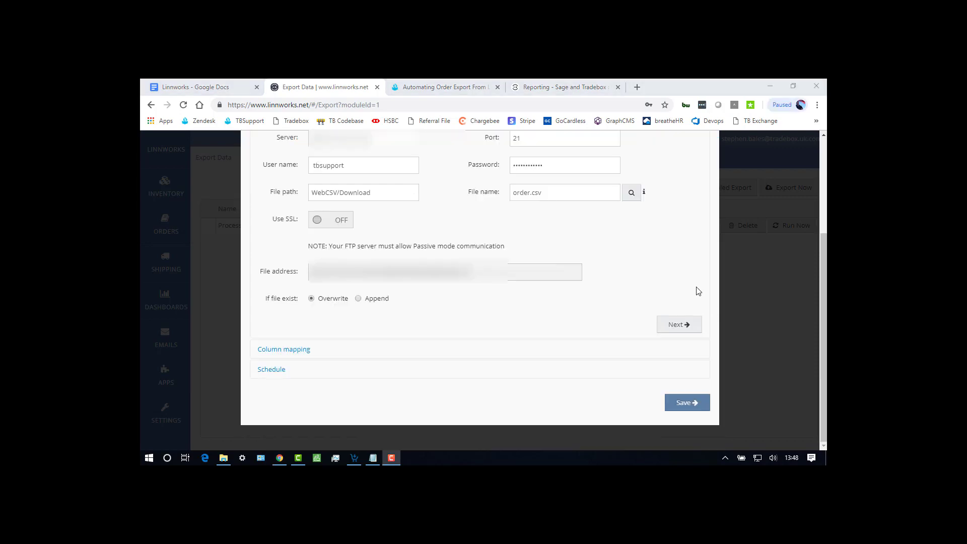
Step: Browse the FTP server and choose the WebCSV/Download folder as the file path, then continue to the column mapping
click(631, 192)
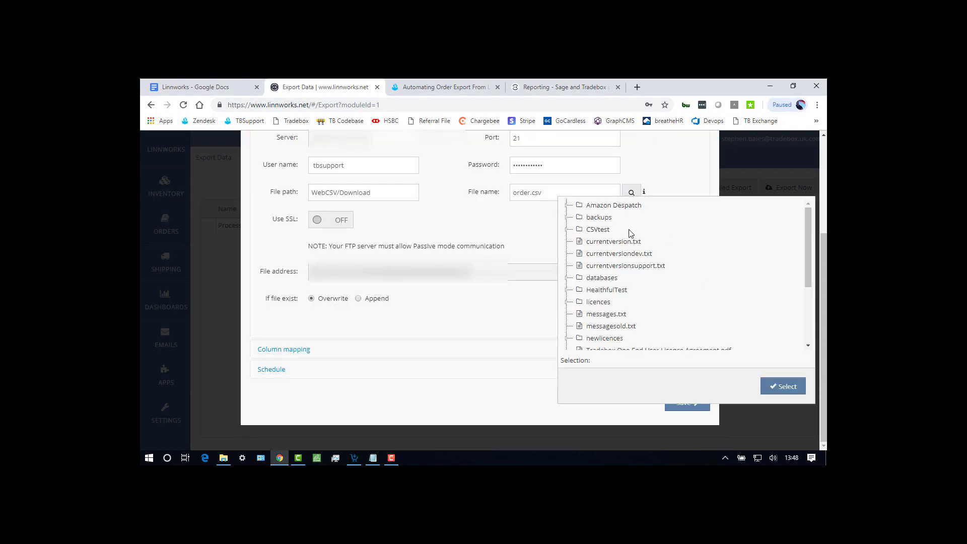
scroll(624, 293, down, 2)
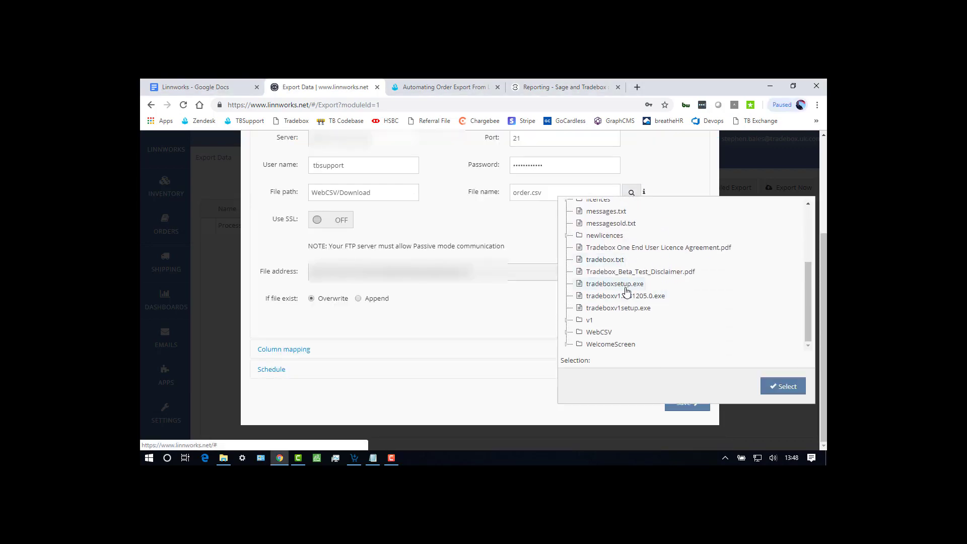
click(567, 332)
scroll(577, 345, down, 1)
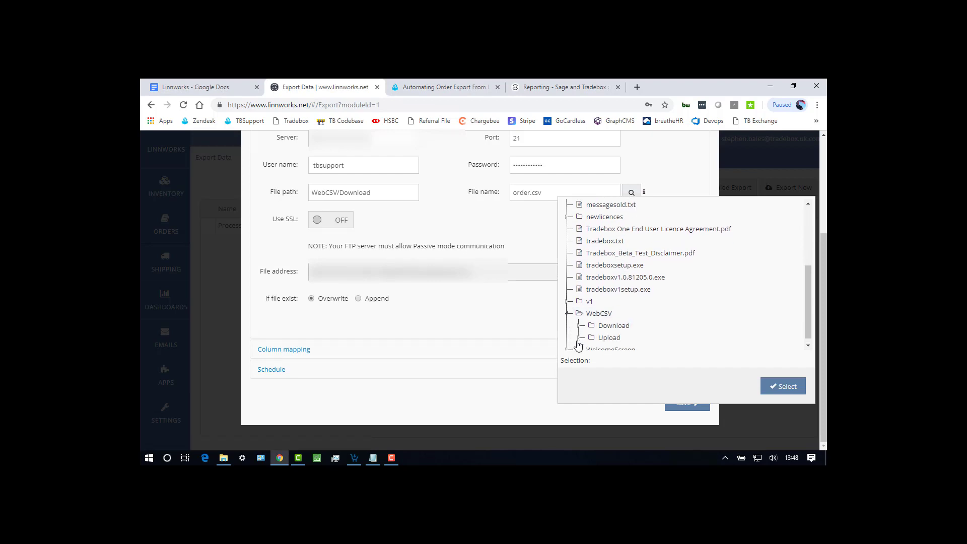
click(618, 323)
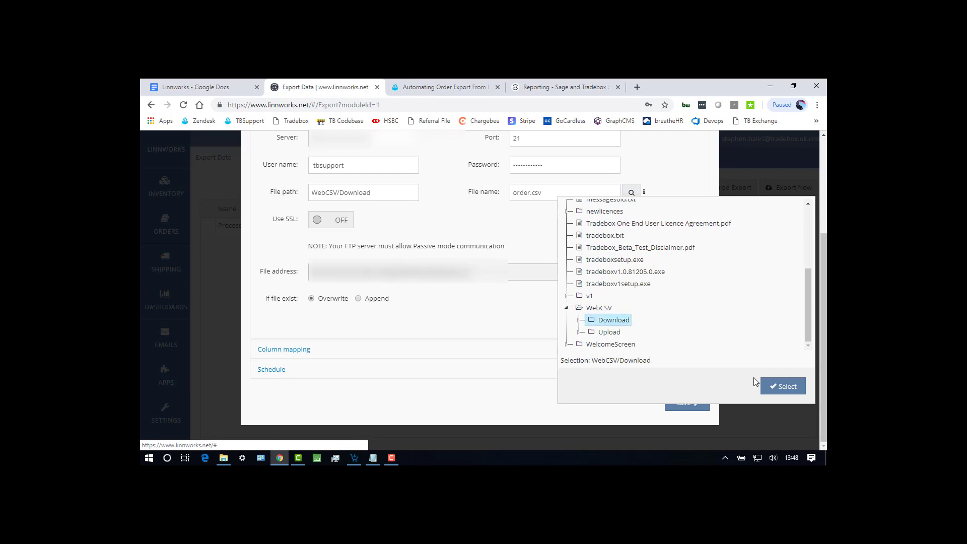
click(779, 388)
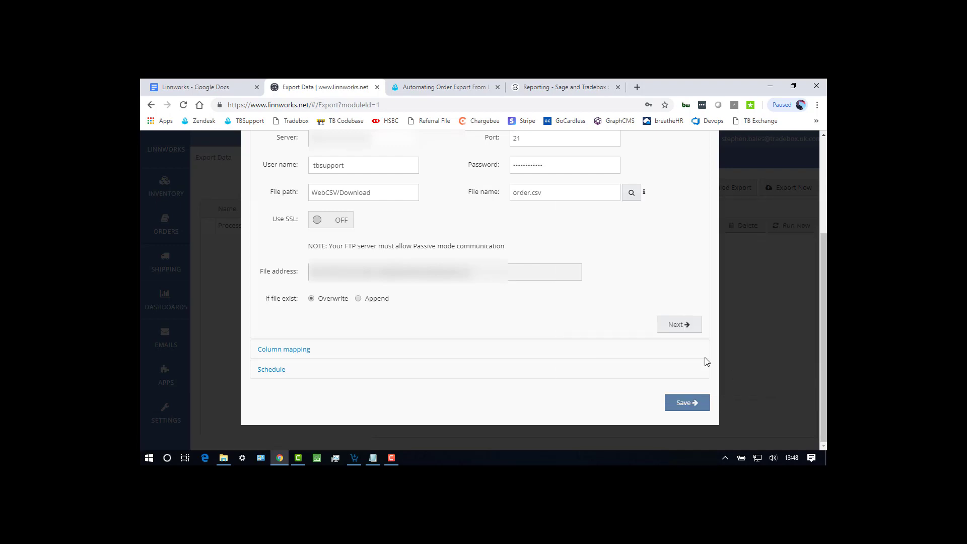
drag(379, 193, 245, 195)
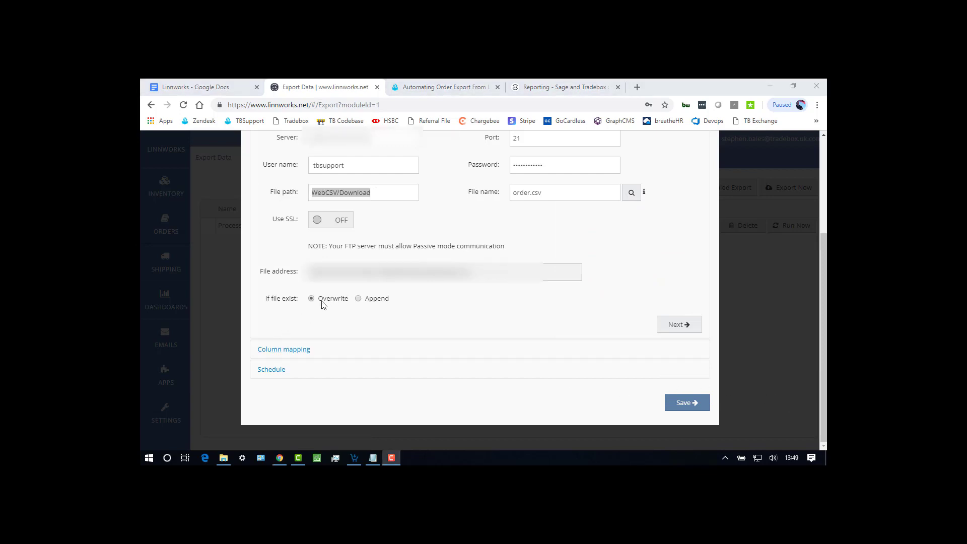
click(672, 326)
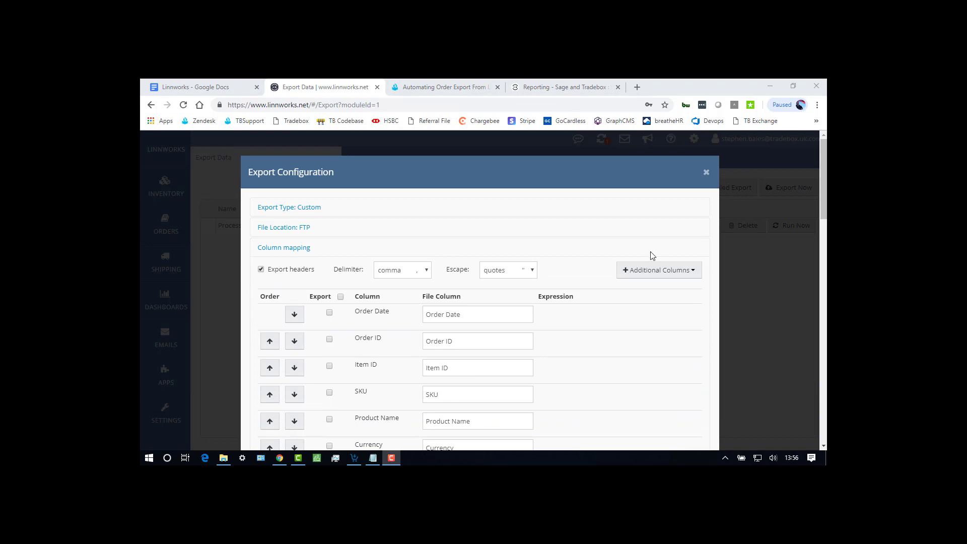
Step: Mark all columns for export in the column mapping and continue to the schedule settings
click(340, 298)
scroll(338, 332, down, 3)
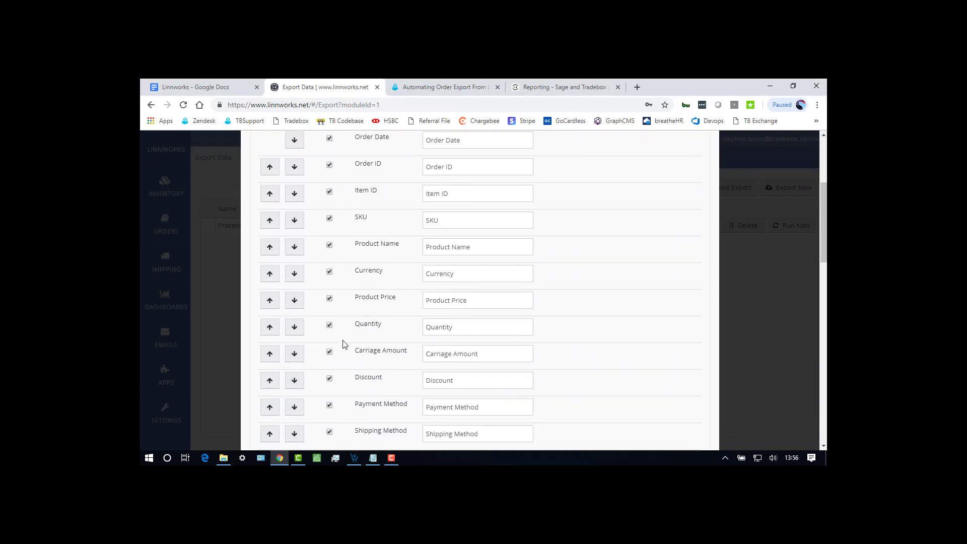
scroll(344, 344, down, 12)
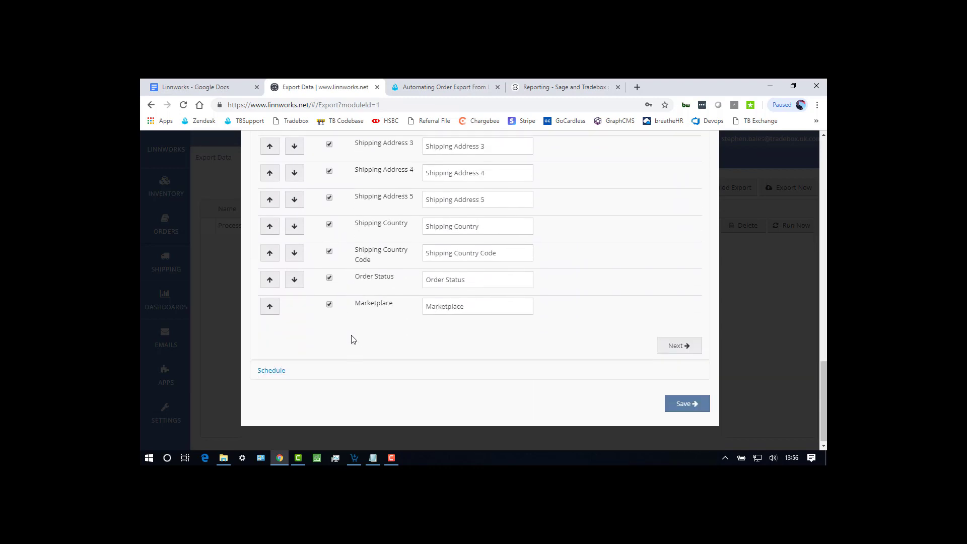
click(685, 344)
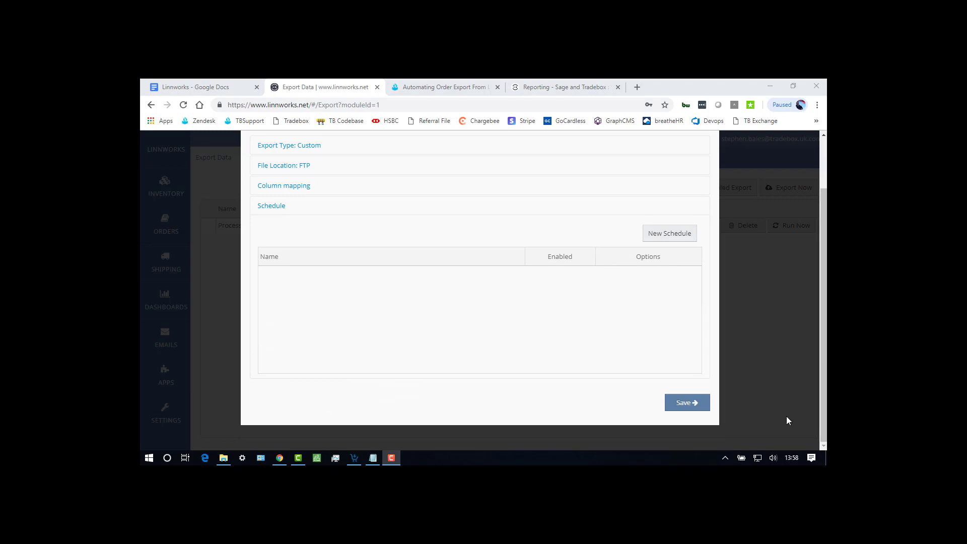
Step: Create a new schedule named Tradebox Output with the Recurring schedule type
click(675, 235)
click(400, 247)
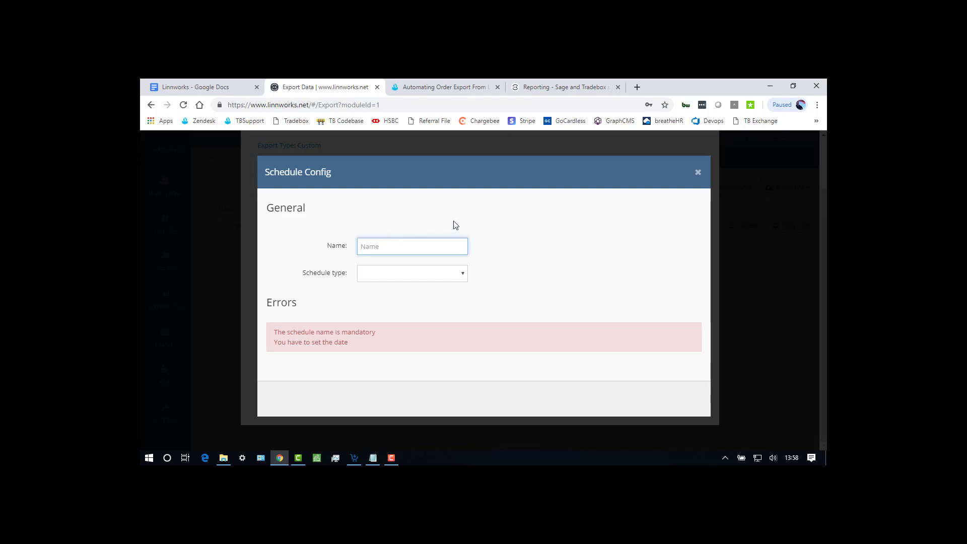
text(Trade)
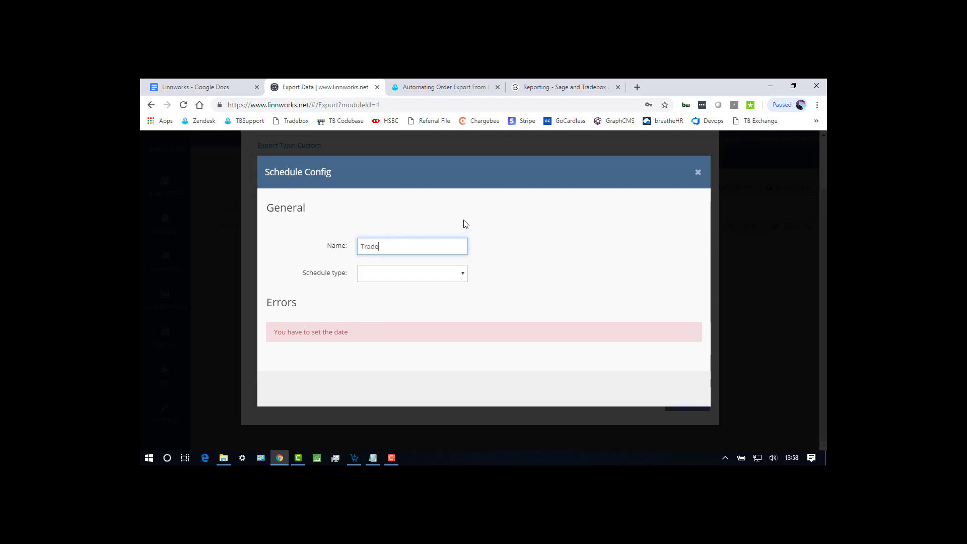
text(box Output)
click(422, 273)
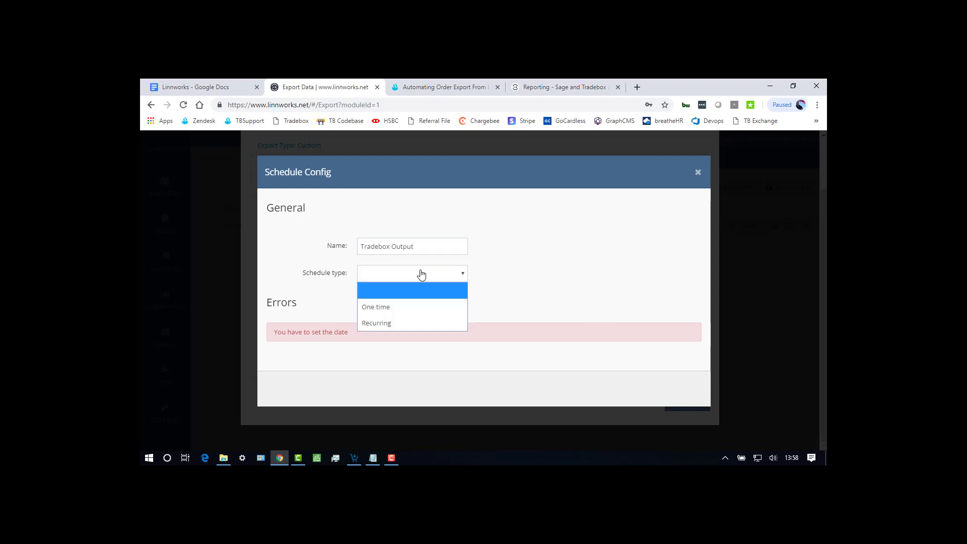
click(397, 323)
Step: Set the schedule's daily frequency to occur every 1 hour and save the schedule
scroll(445, 315, down, 2)
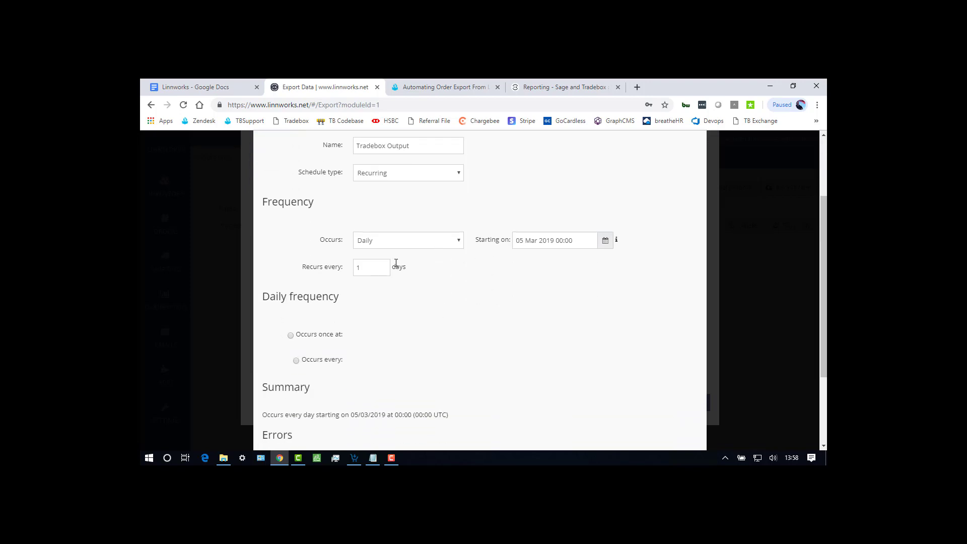
scroll(338, 312, down, 1)
click(339, 312)
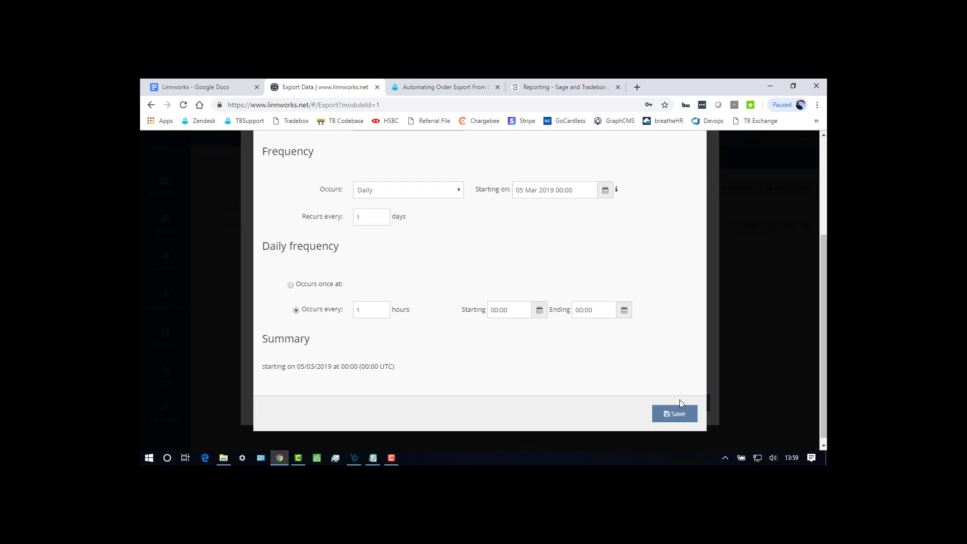
click(689, 415)
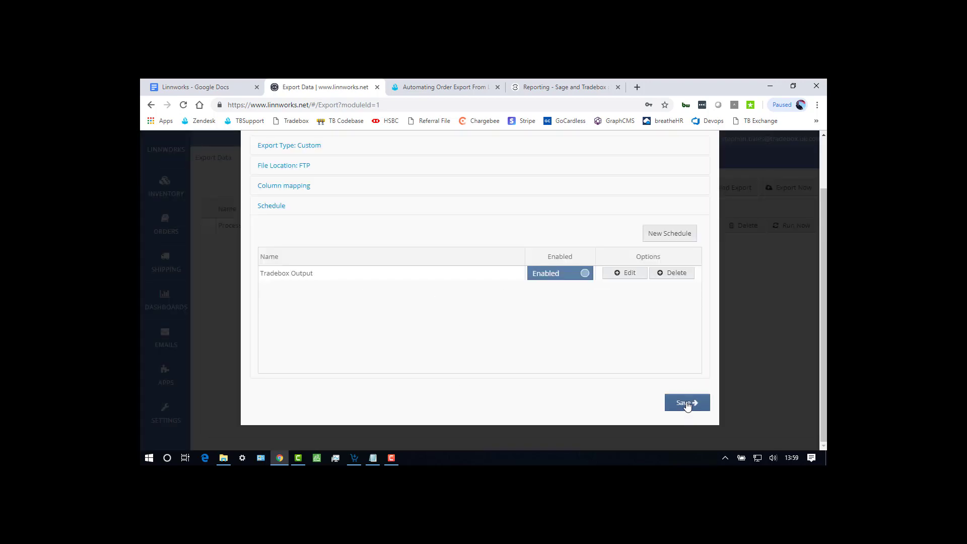
Step: Save the scheduled export configuration and enable the Orders export in the export list
click(688, 403)
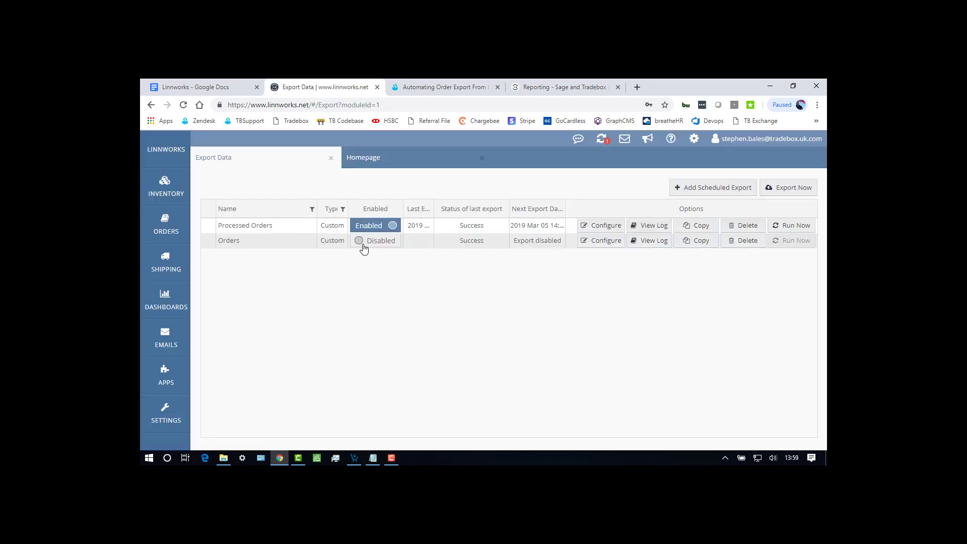
click(363, 244)
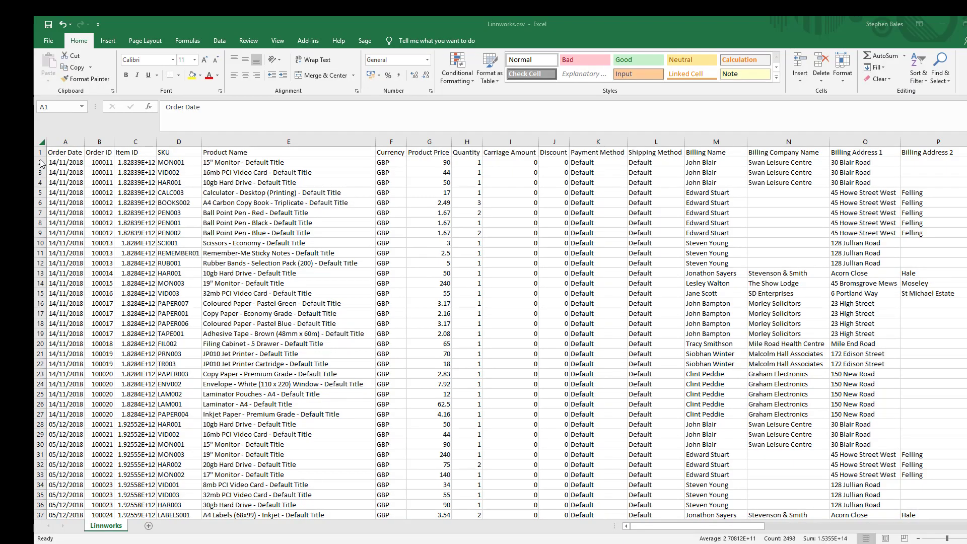
Step: Examine the exported Linnworks.csv in Excel, highlighting the three lines of the first order and viewing the further columns
key(ctrl+a)
drag(39, 161, 39, 180)
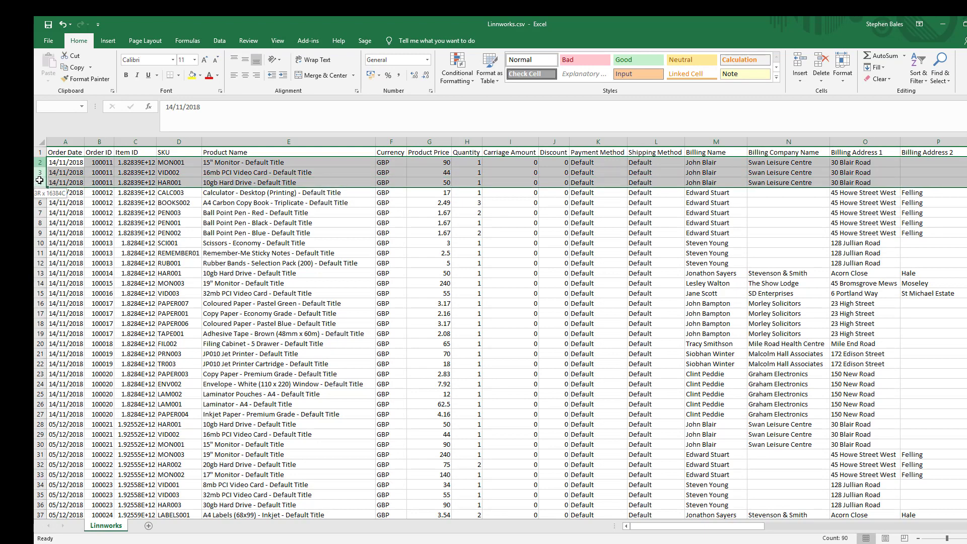
drag(702, 528, 926, 537)
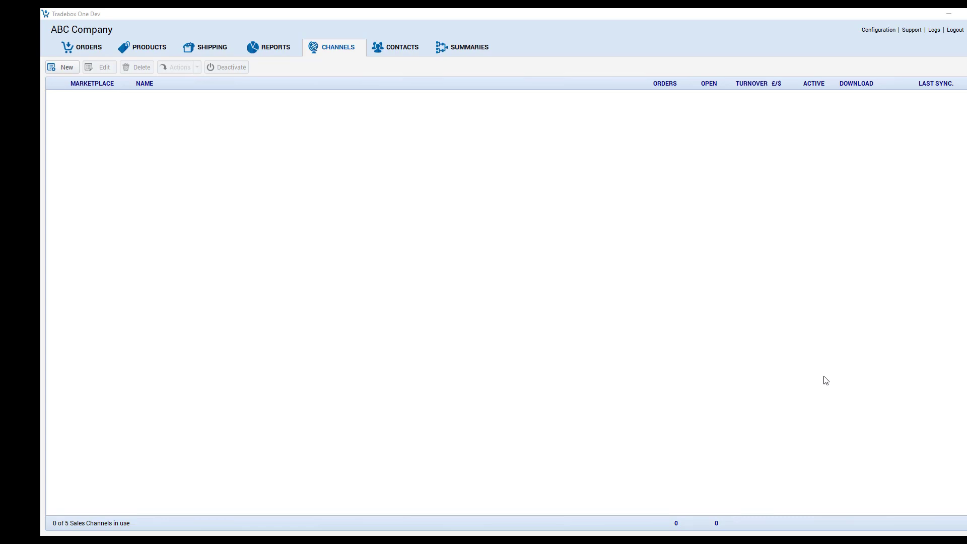
Step: Switch to Tradebox One and start a new sales channel with File Import as the marketplace
click(65, 68)
click(502, 221)
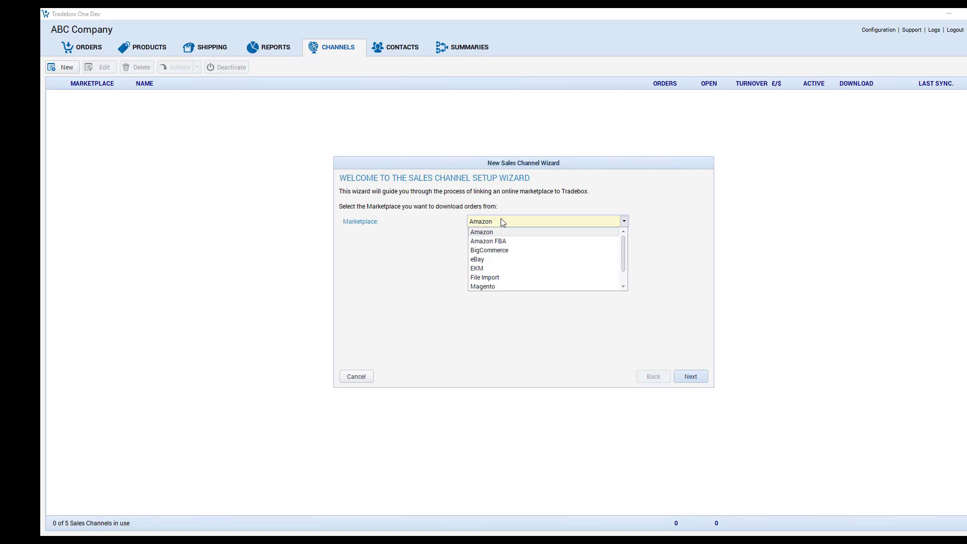
click(485, 277)
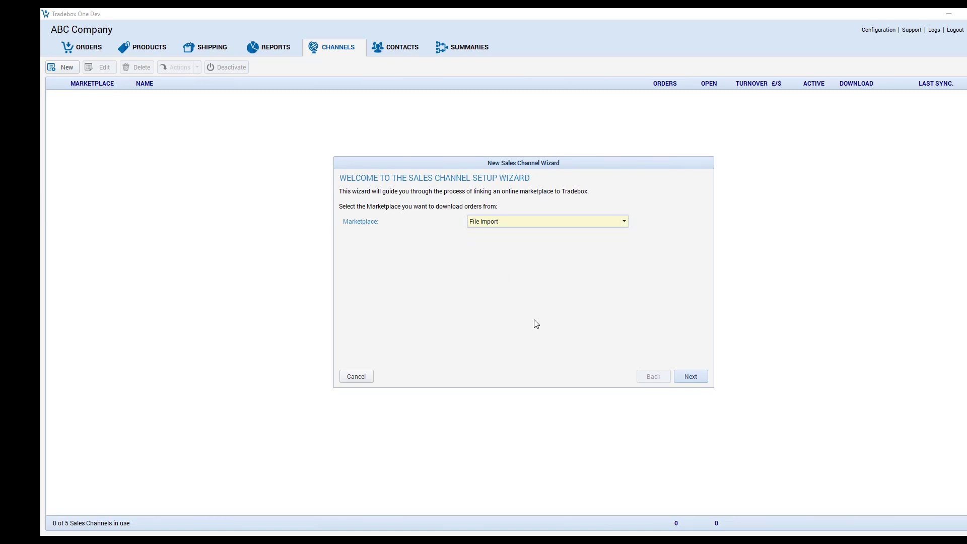
click(699, 377)
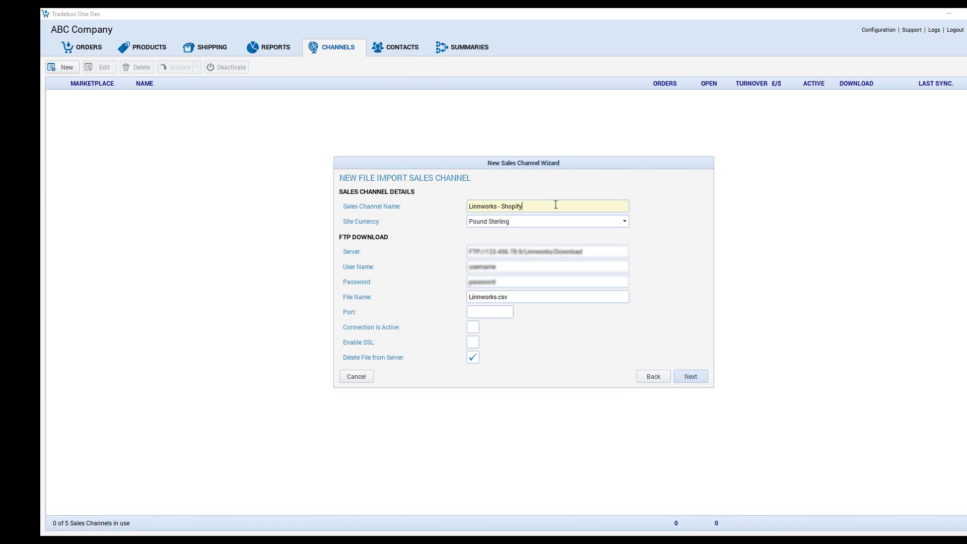
Step: Go through the channel details for Linnworks - Shopify in Pound Sterling with FTP file Linnworks.csv, and continue to the import file details
key(Tab)
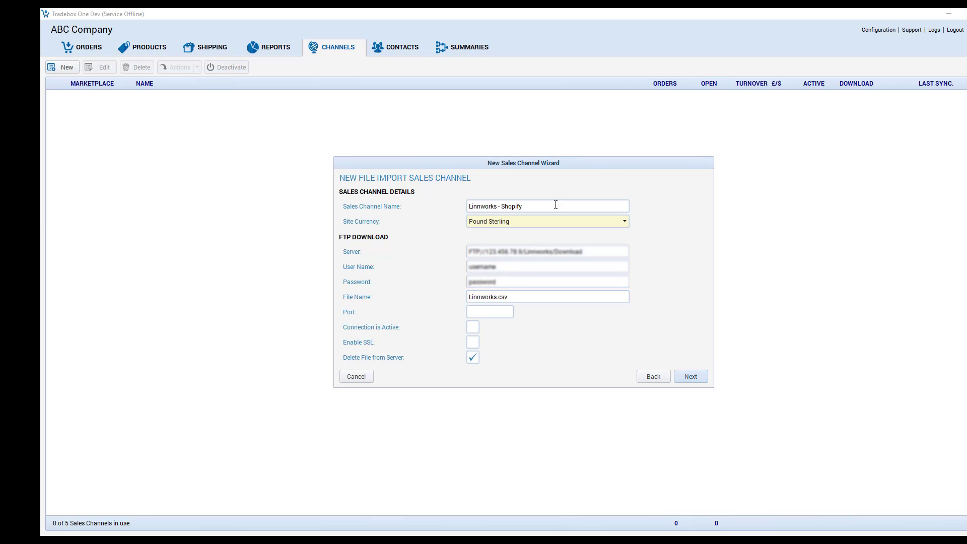
key(Tab)
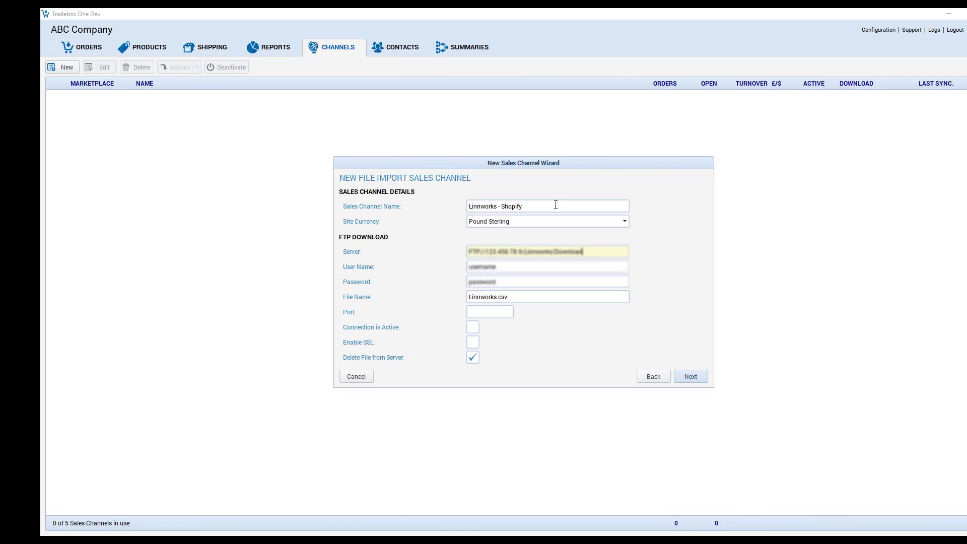
key(Tab)
key(Tab)
key(Tab)
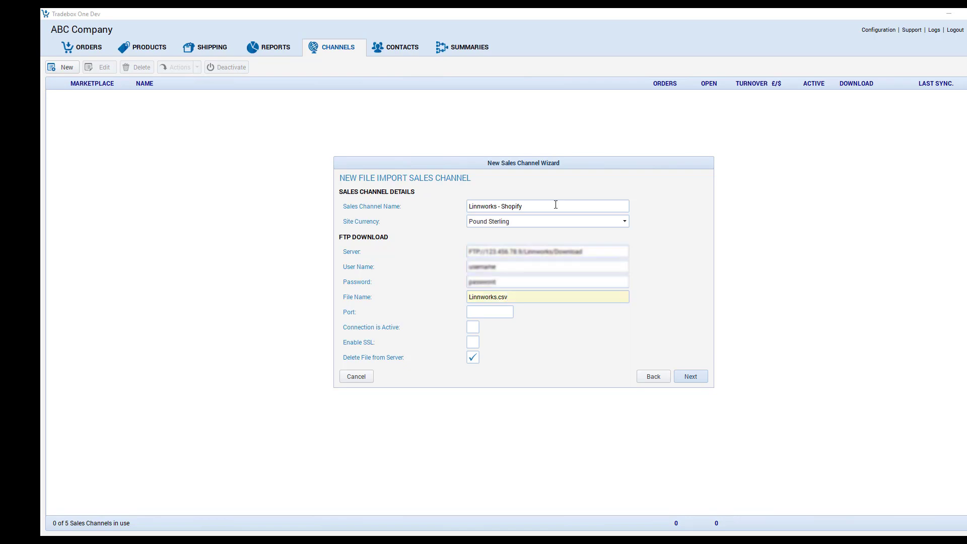
key(Tab)
key(Tab)
key(Tab)
key(Tab)
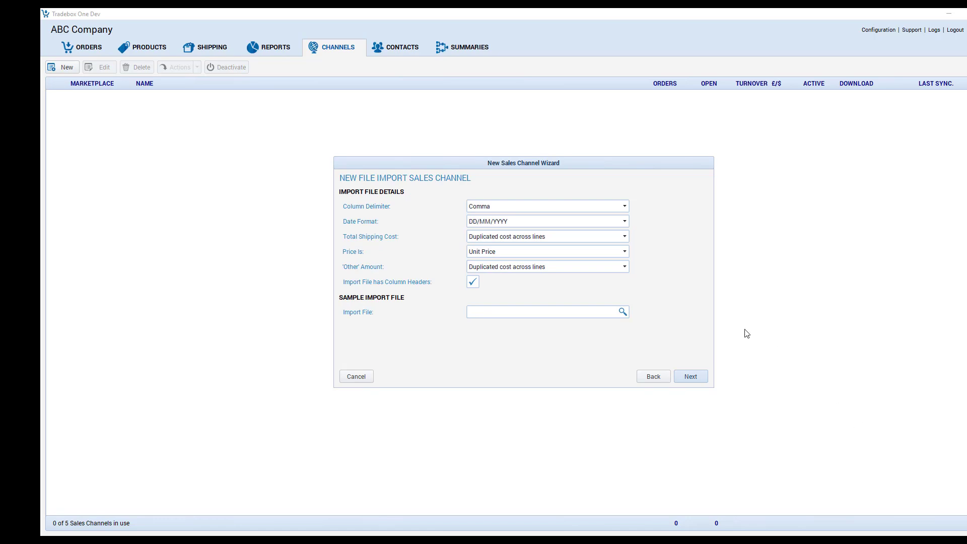
Step: Set the import file's column delimiter to Comma and its price basis to Unit Price
click(524, 208)
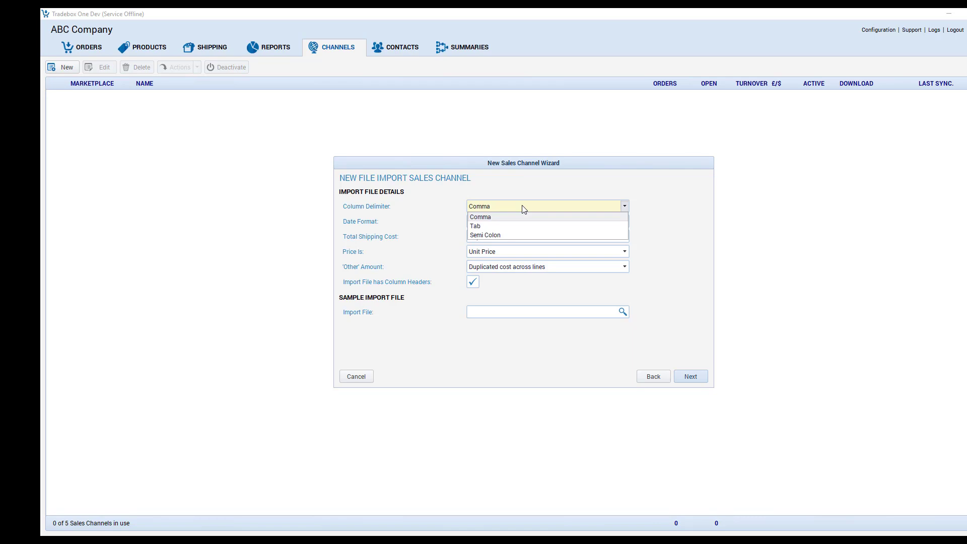
click(524, 217)
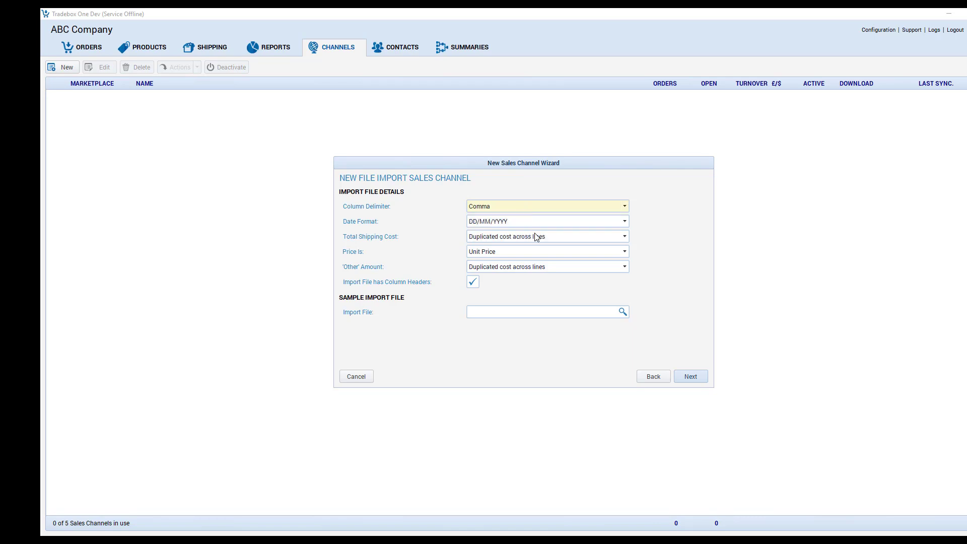
click(543, 253)
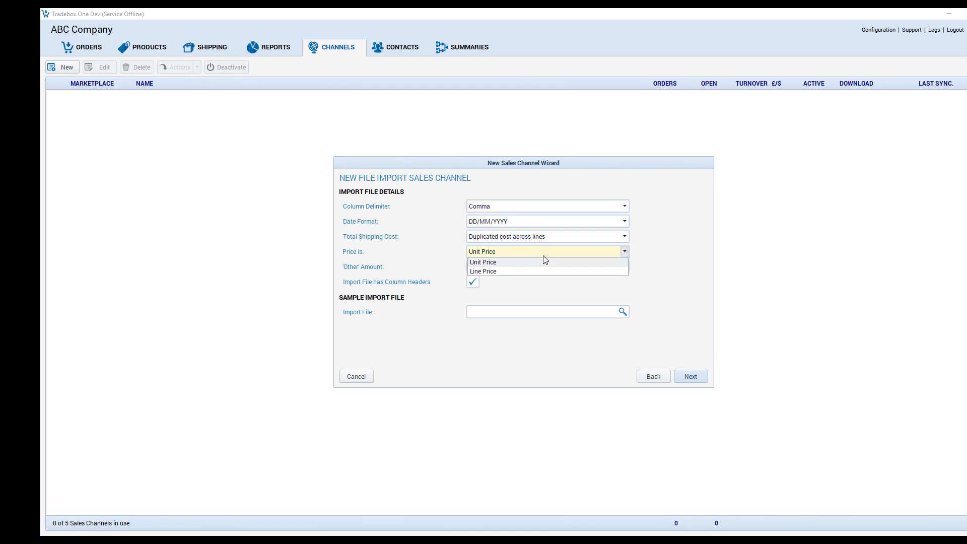
click(545, 261)
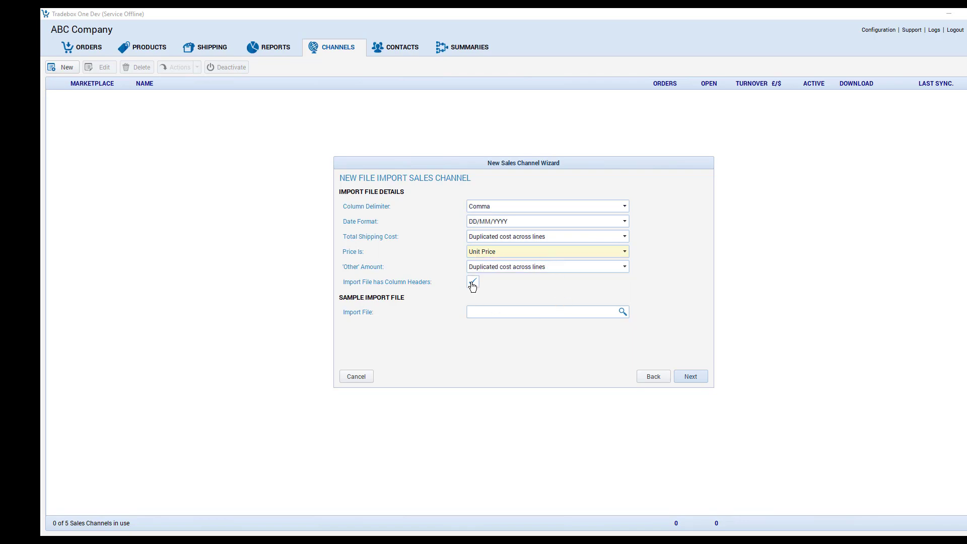
Step: Choose Linnworks.csv from the CSV\Linnworks folder as the sample import file and continue to the import file format
click(484, 315)
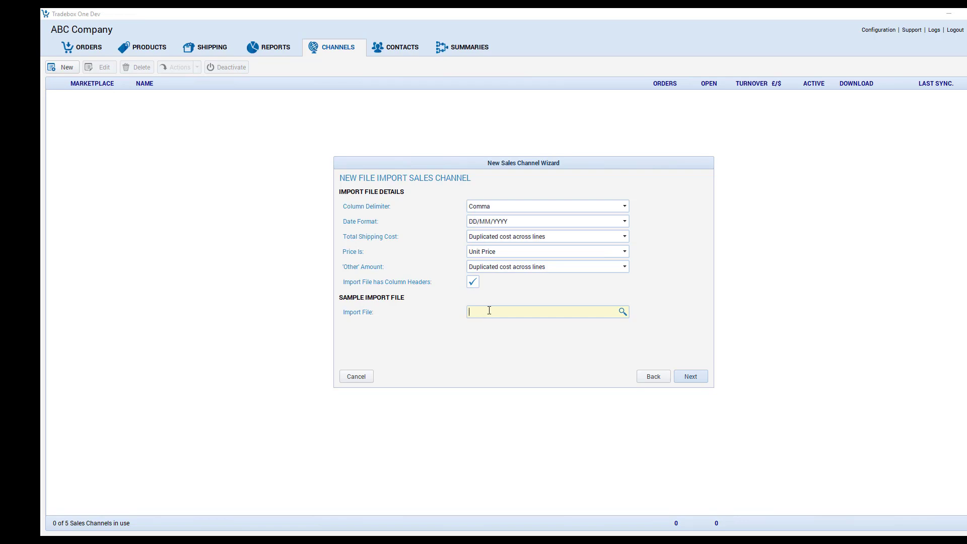
click(622, 313)
click(446, 227)
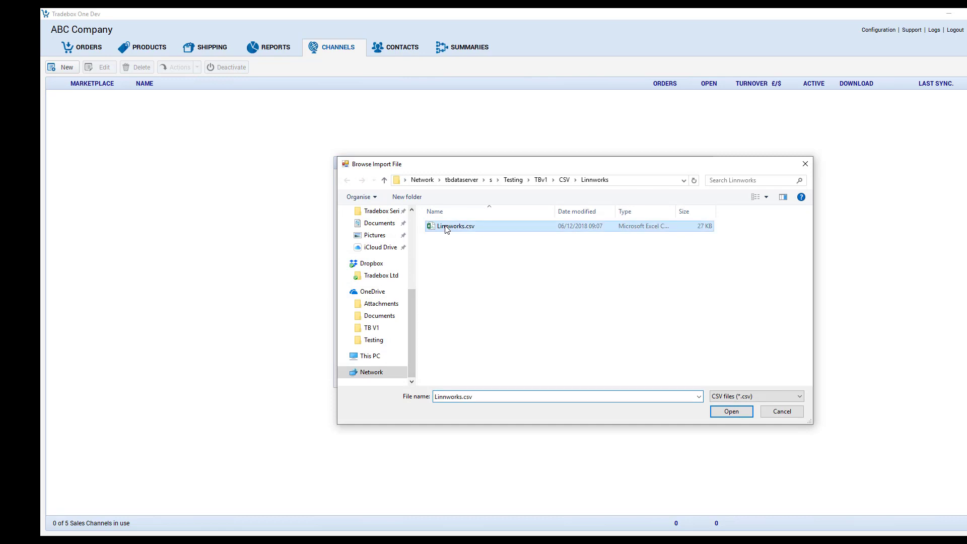
click(733, 412)
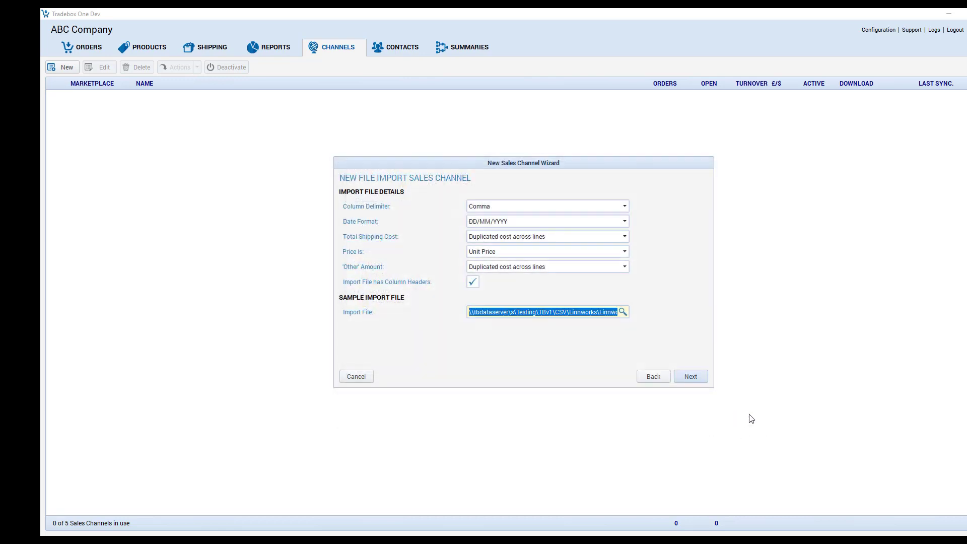
click(690, 378)
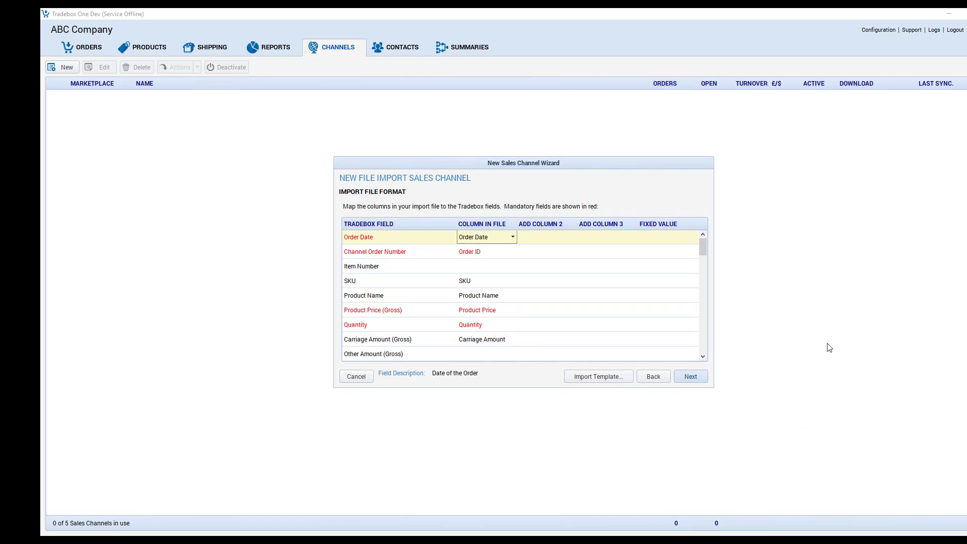
Step: Check and accept the import file's column mapping, and mark the SHOPIFY Shopify sales source for download
click(502, 238)
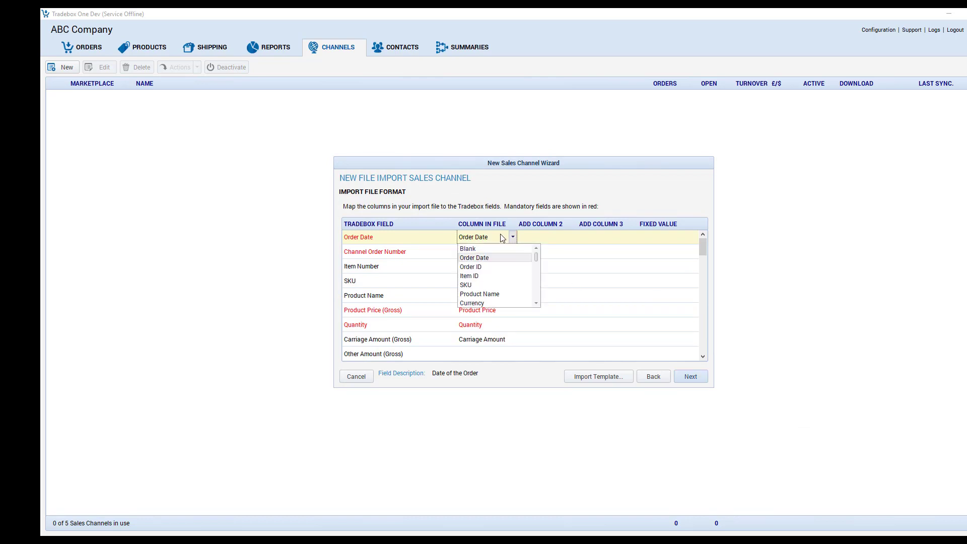
click(502, 238)
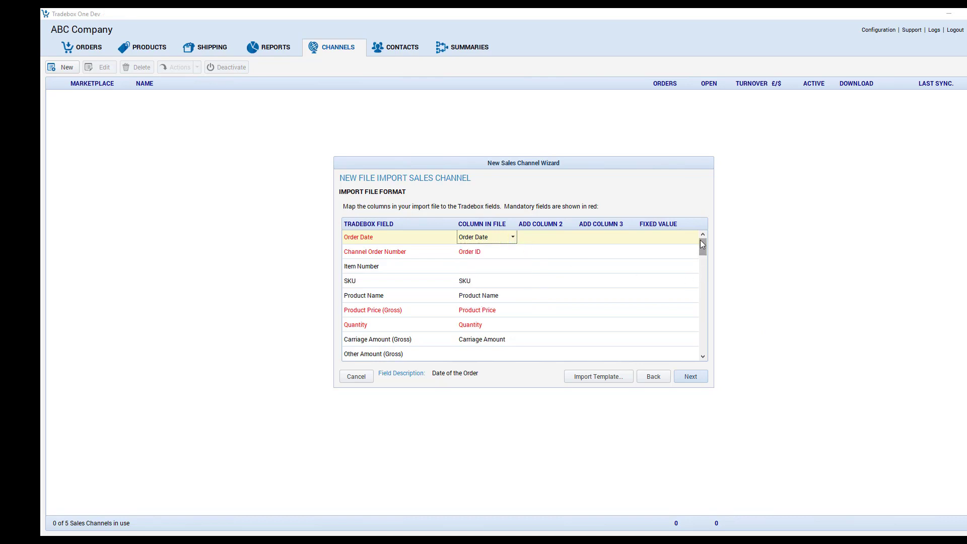
mouse_move(702, 242)
mouse_down()
mouse_move(703, 323)
mouse_move(692, 237)
mouse_up()
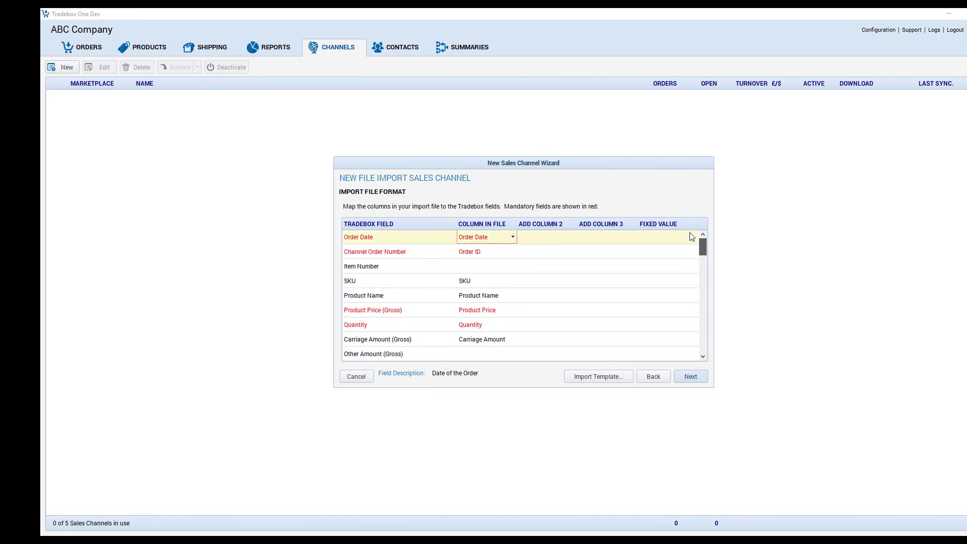
click(690, 378)
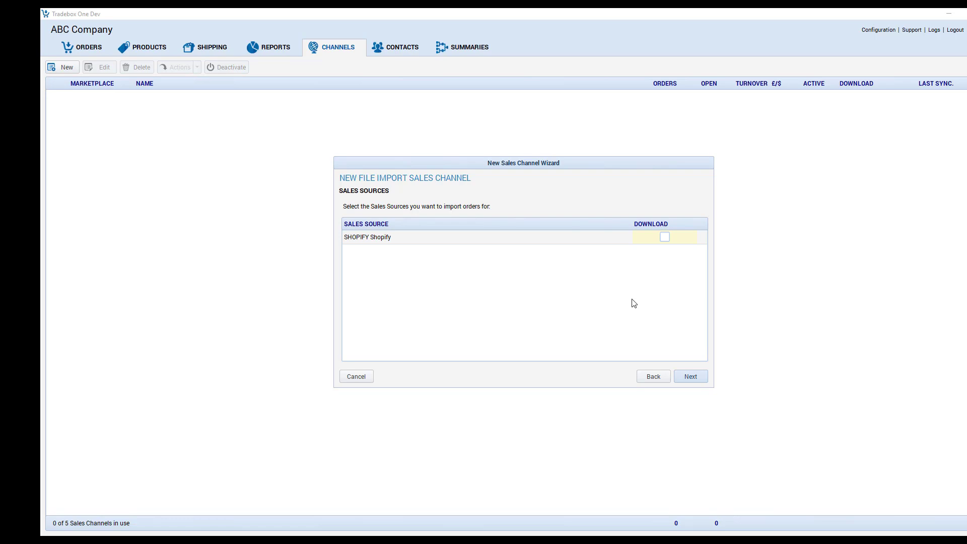
click(665, 239)
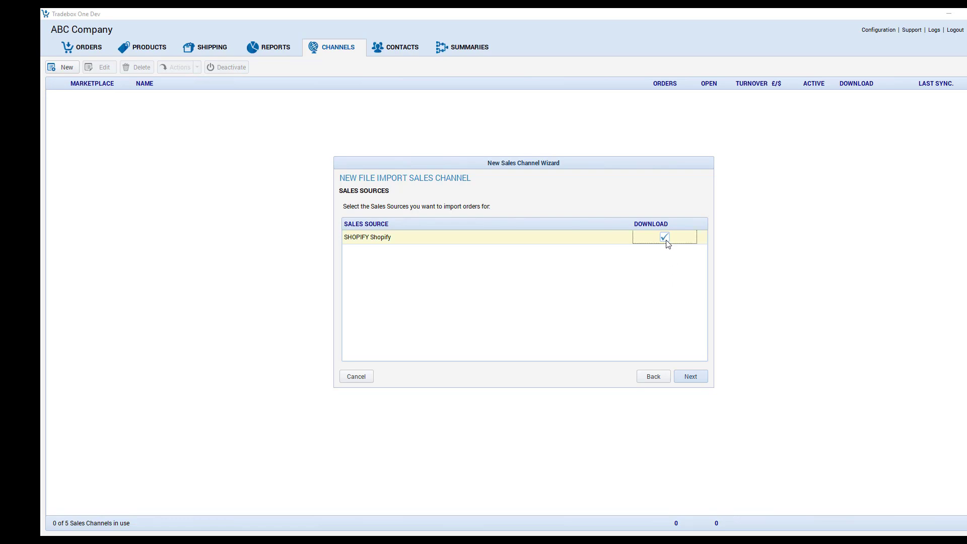
click(697, 376)
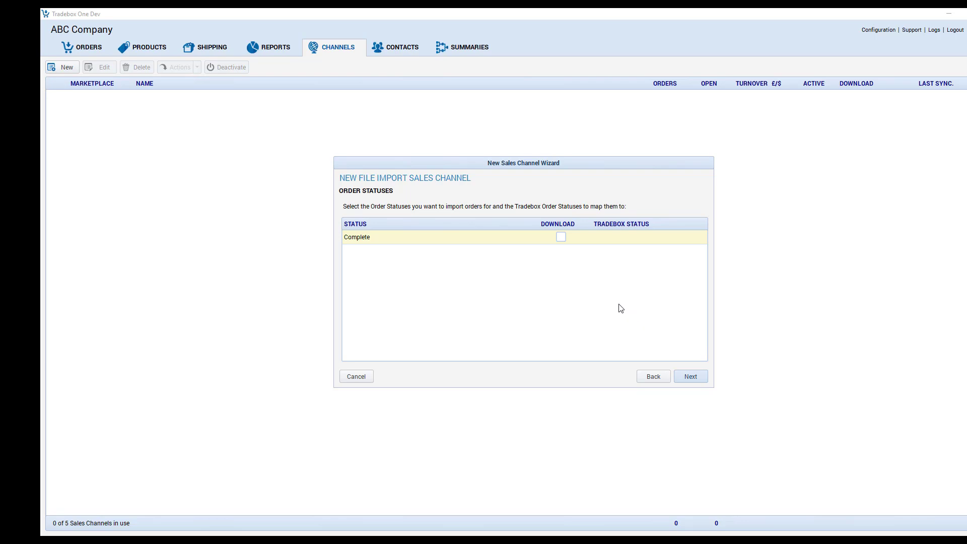
Step: Mark the Complete order status for download, map it to the Tradebox status Completed, and continue to the final page
click(562, 238)
click(562, 239)
click(649, 242)
click(704, 238)
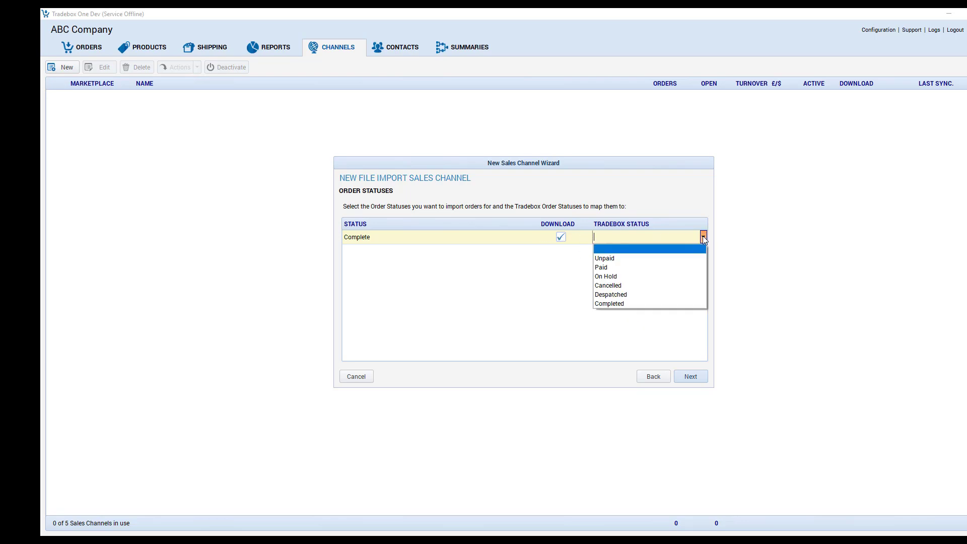
click(656, 303)
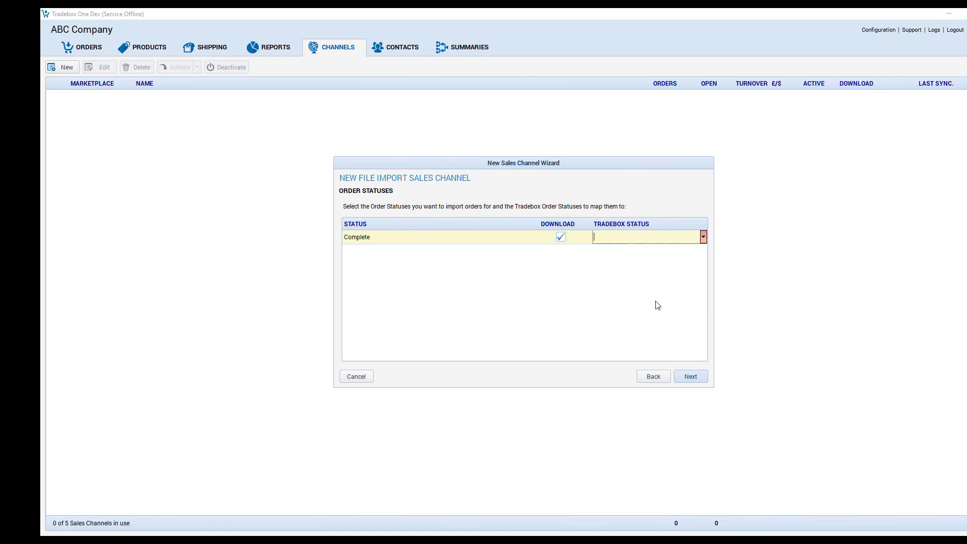
click(690, 377)
click(690, 377)
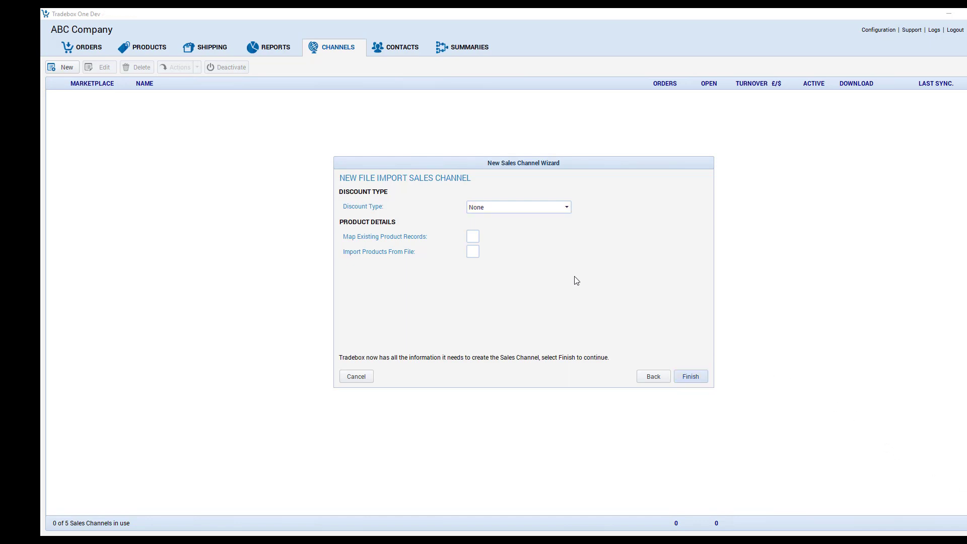
Step: Set the discount type to Order and finish creating the sales channel
click(546, 211)
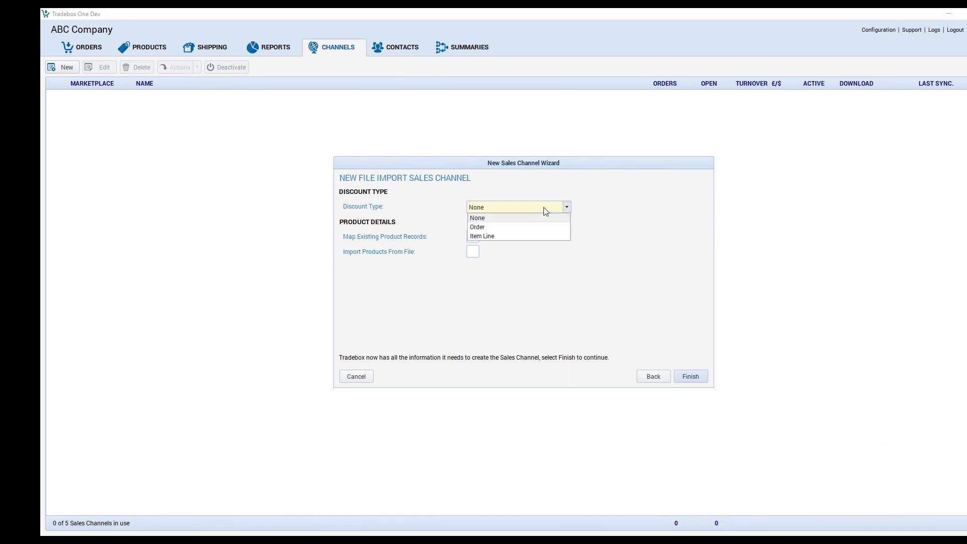
click(528, 229)
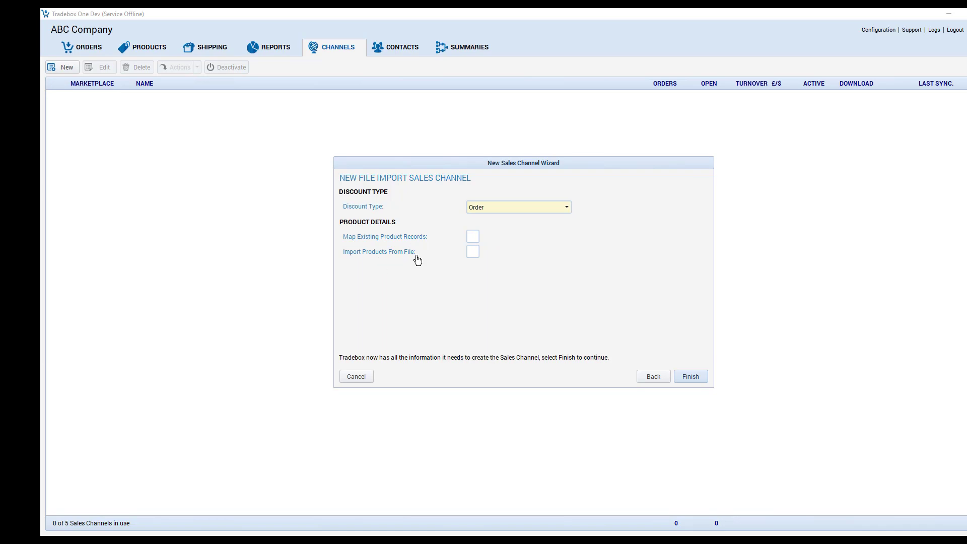
click(694, 377)
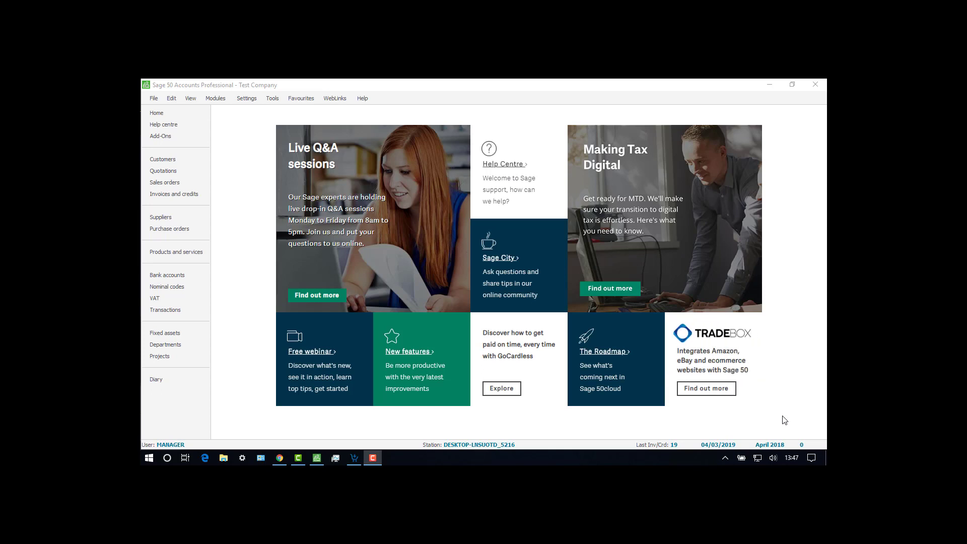
Step: Switch to Sage 50 Accounts and look up the TBUSER and TBSERVICE users in the user access rights
click(245, 99)
click(276, 334)
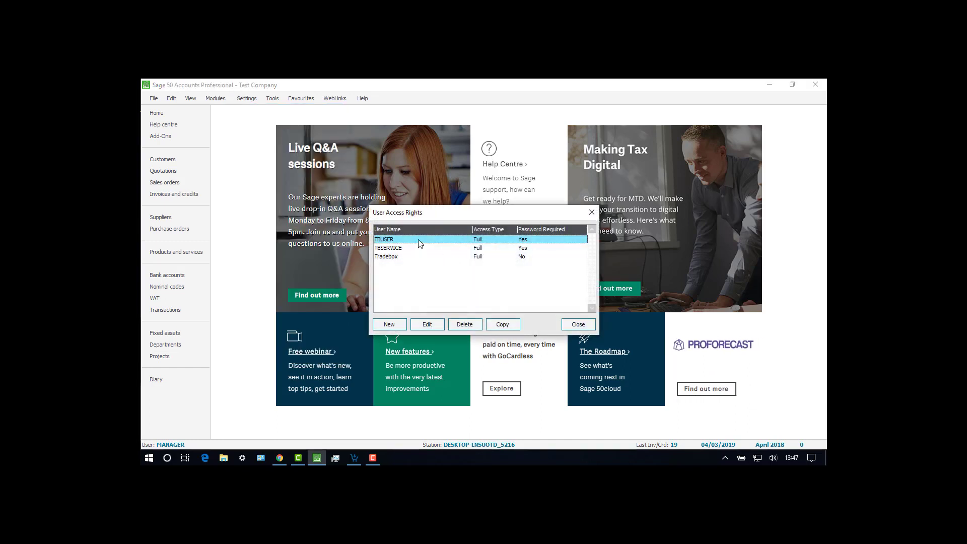
click(404, 249)
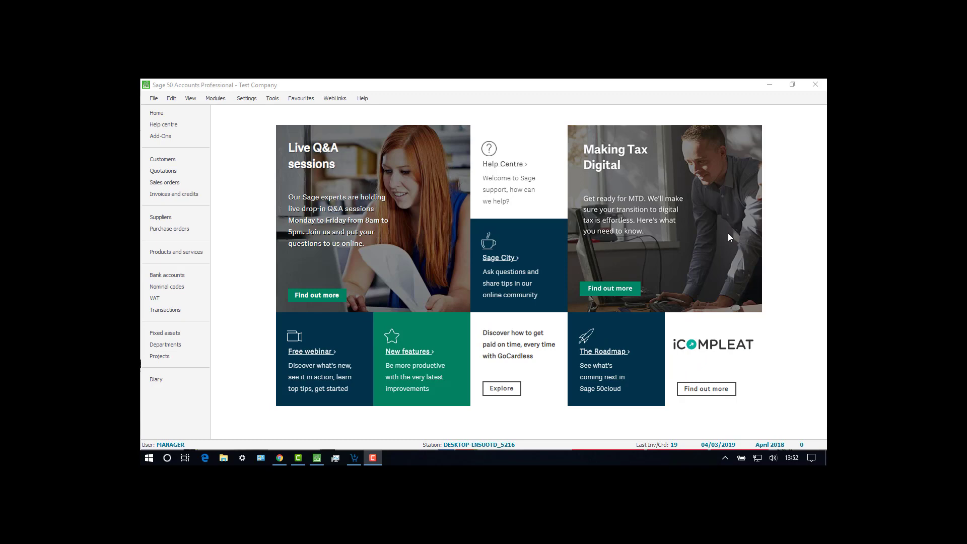
Step: Switch to the browser and open the Tradebox support article on configuring Sage for use with Tradebox One
click(280, 457)
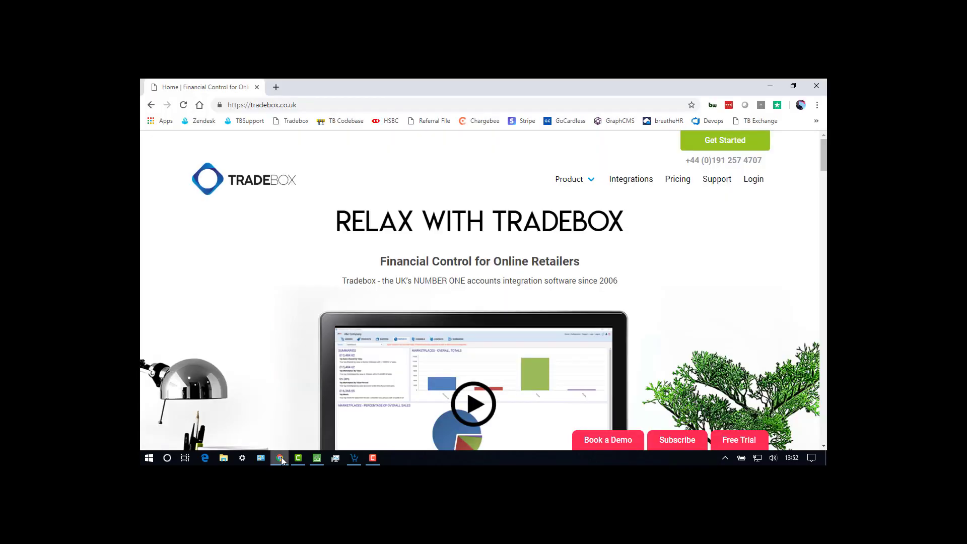
click(717, 184)
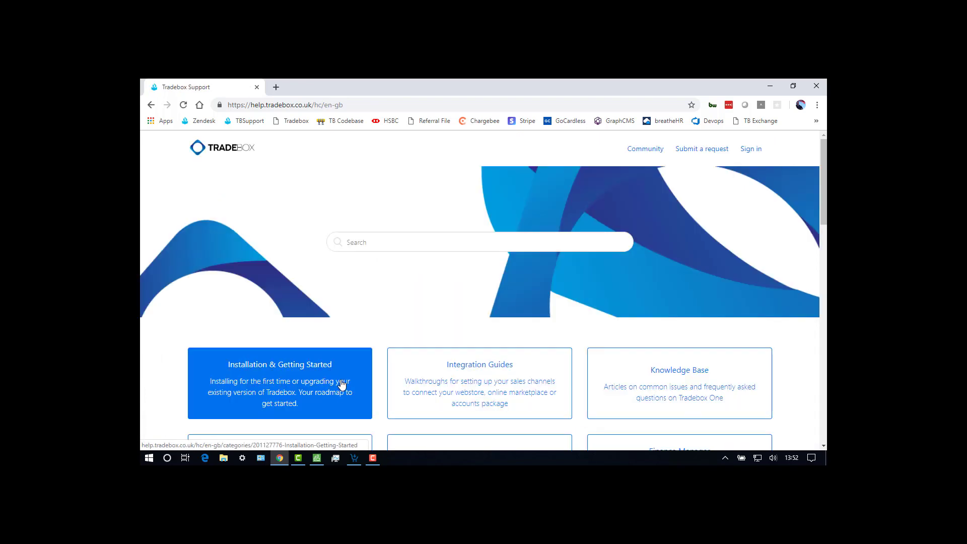
click(341, 383)
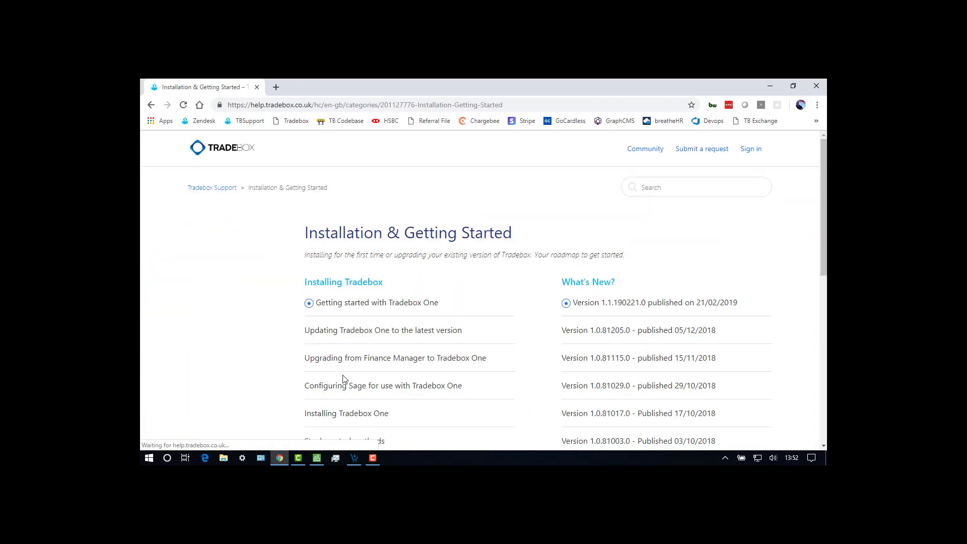
scroll(347, 377, down, 3)
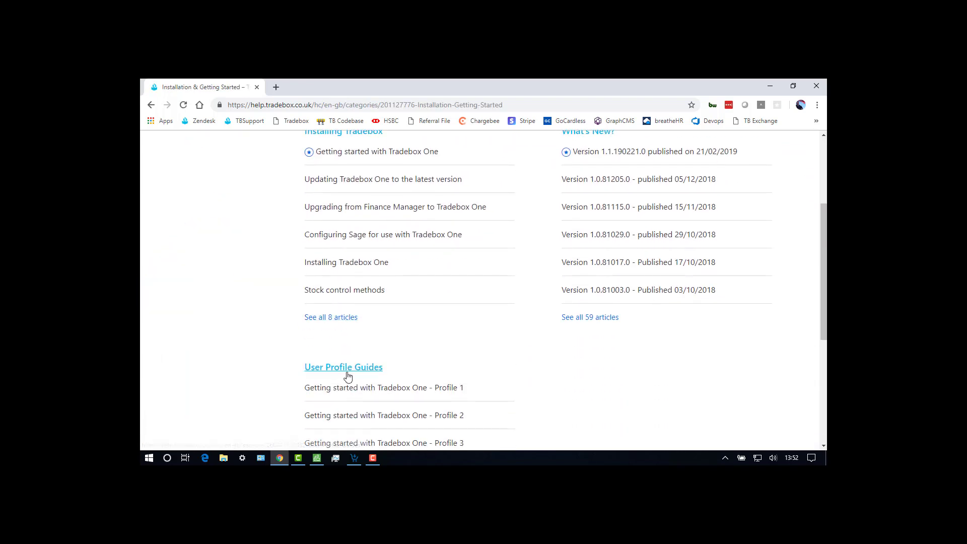
click(360, 239)
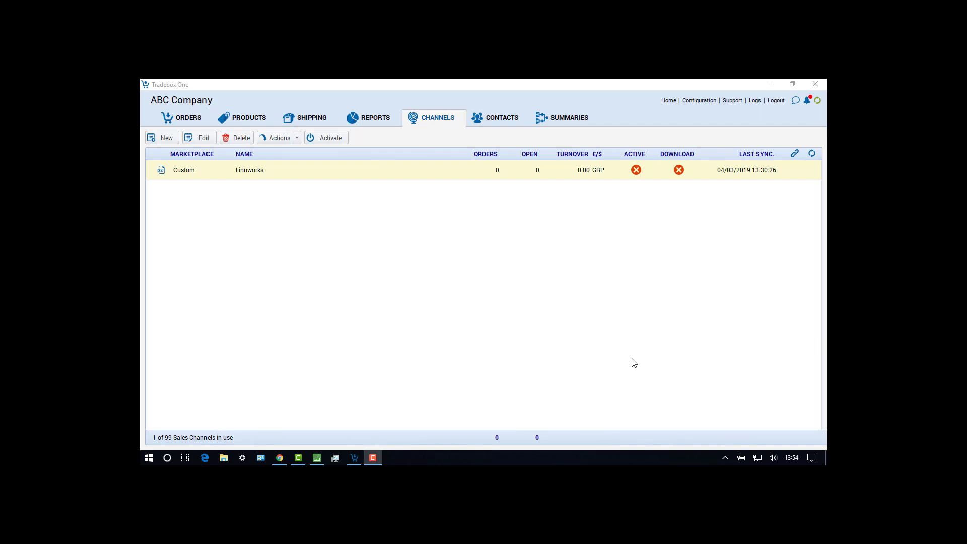
Step: Switch back to Tradebox One and open the Linnworks sales channel's Sage 50 connection settings
click(411, 172)
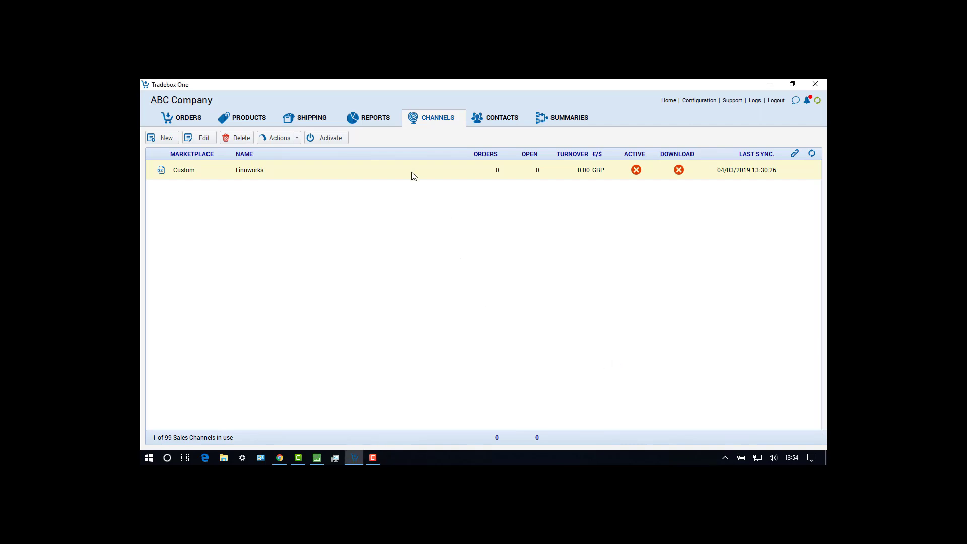
double_click(413, 176)
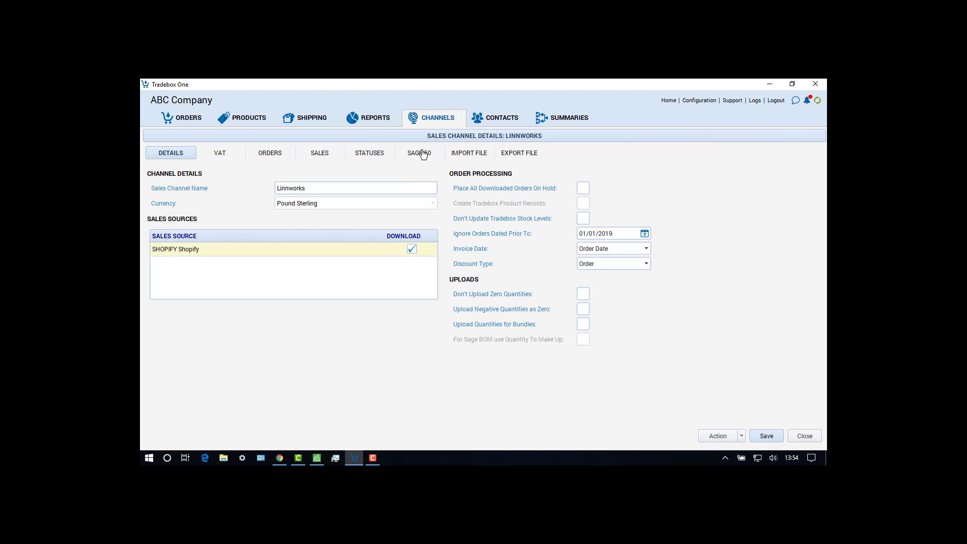
click(423, 155)
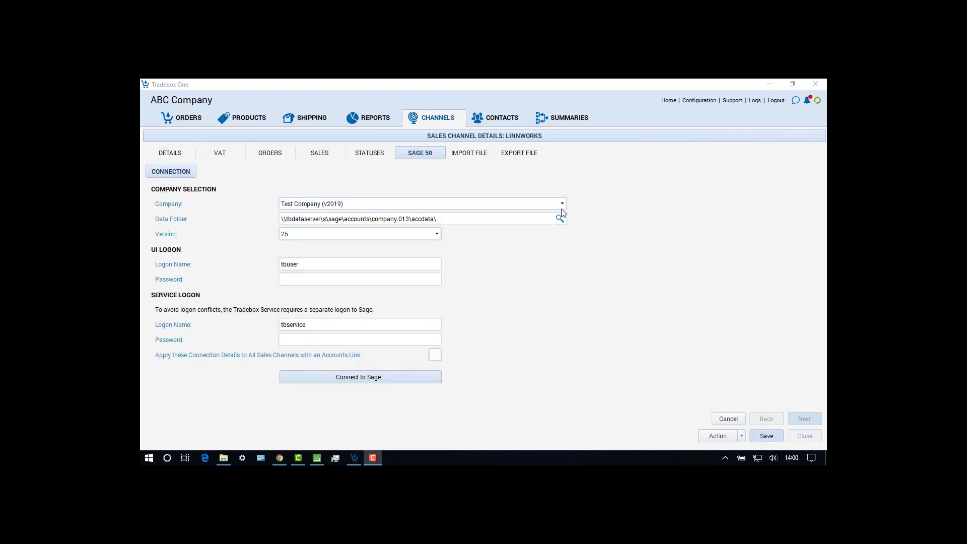
Step: Select Test Company (v2019), enter the passwords for the UI and service logons, and connect to Sage
click(560, 204)
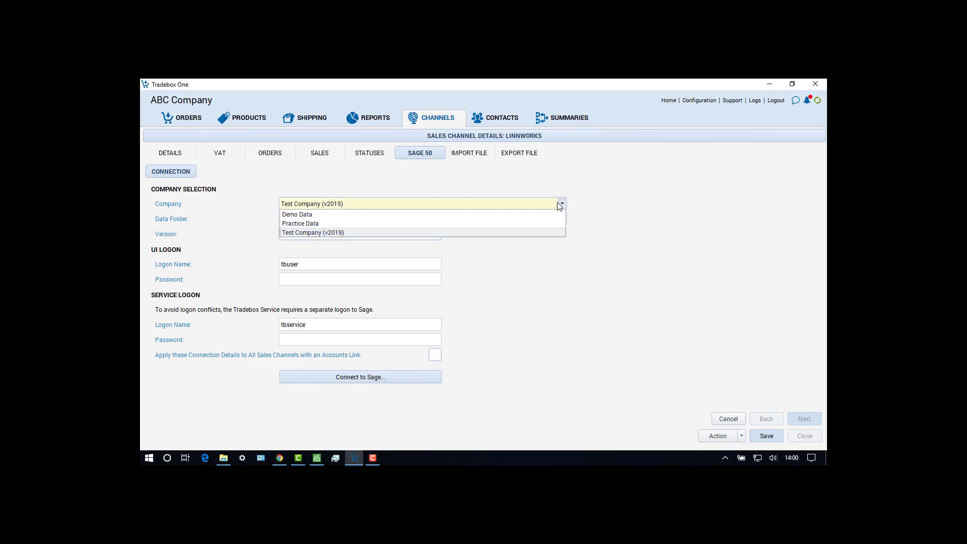
click(528, 233)
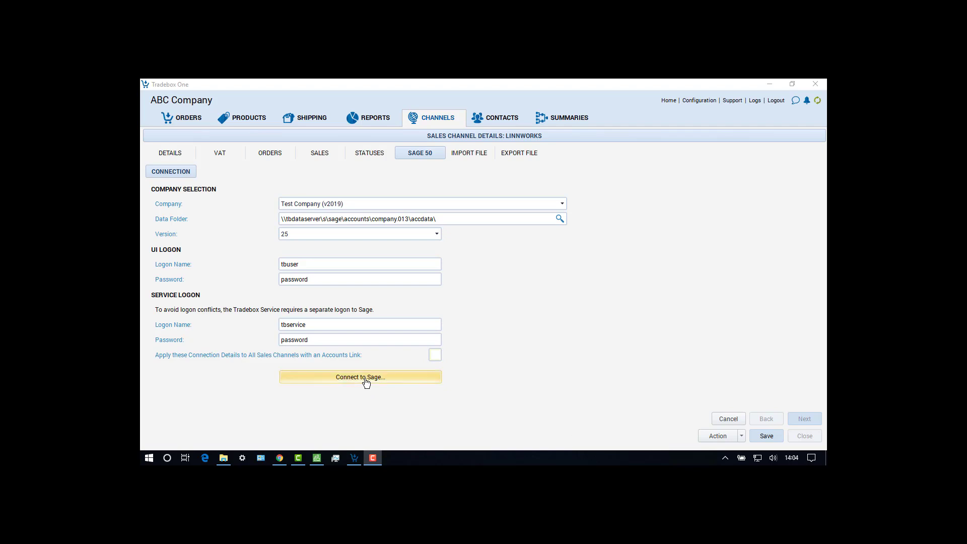
click(366, 383)
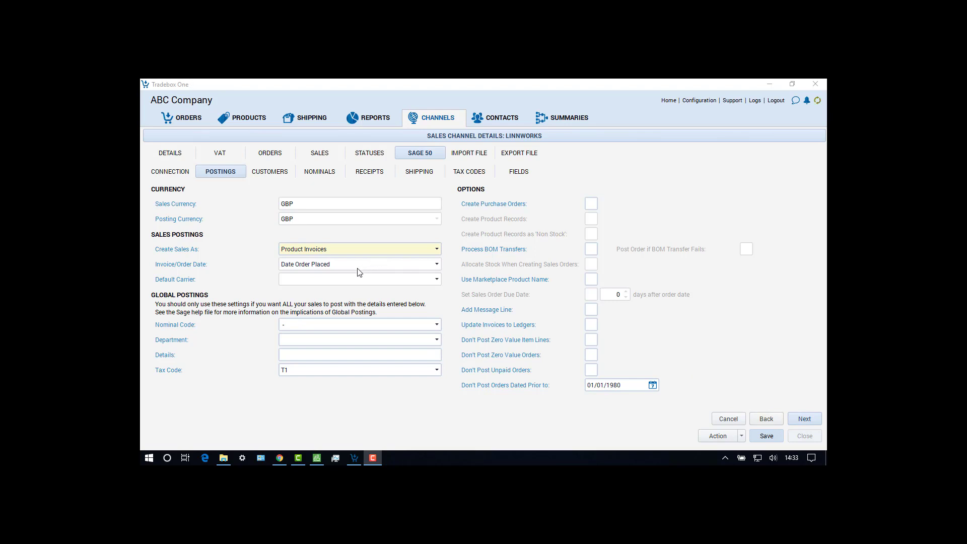
Step: Have sales created in Sage as Product Invoices and continue to the customer settings
click(400, 249)
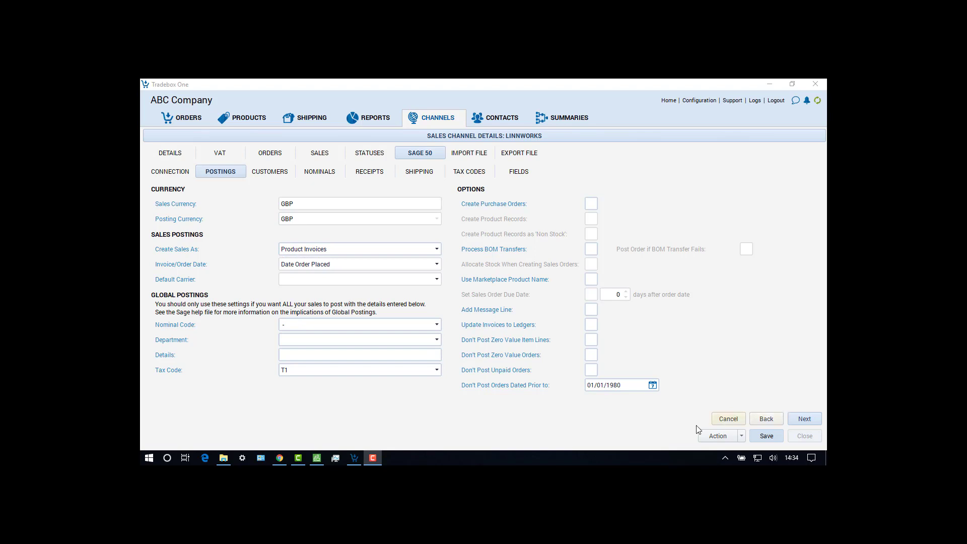
click(360, 250)
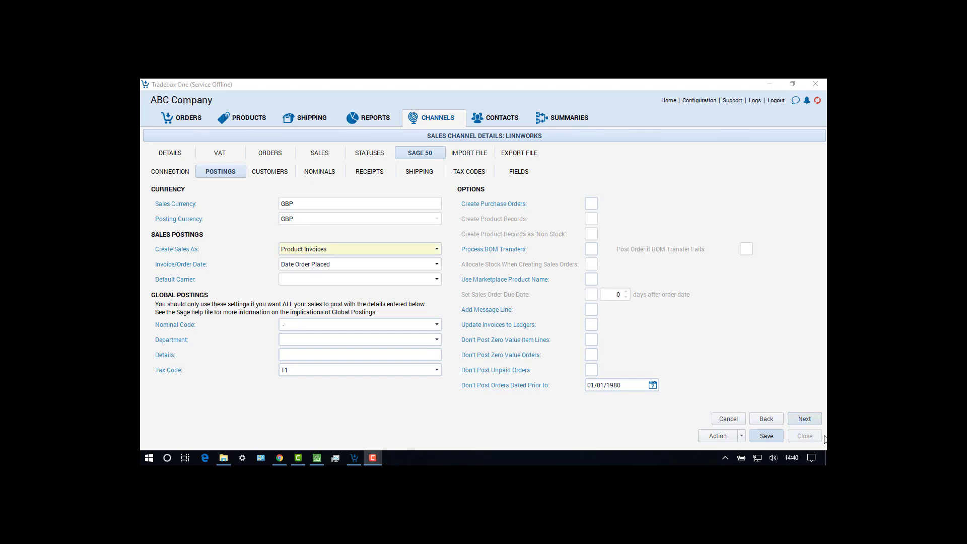
click(794, 415)
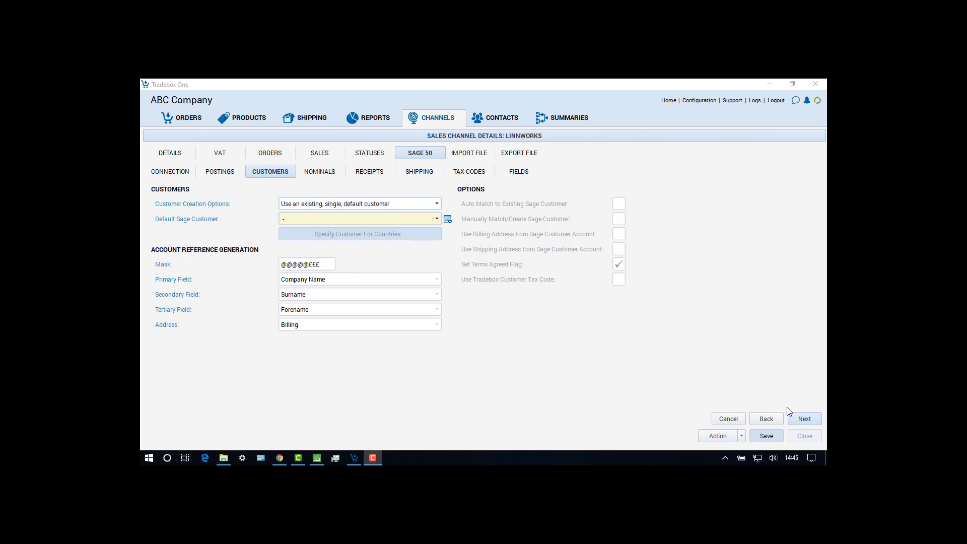
Step: Use an existing, single, default customer for the channel, with SHOPIFY - Shopify Web Sales as the default Sage customer
click(432, 218)
click(436, 219)
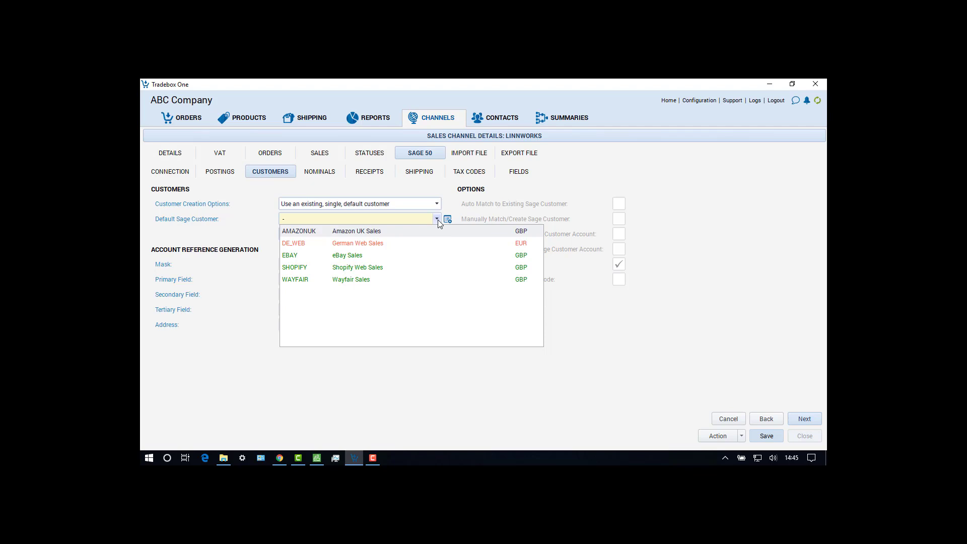
click(366, 267)
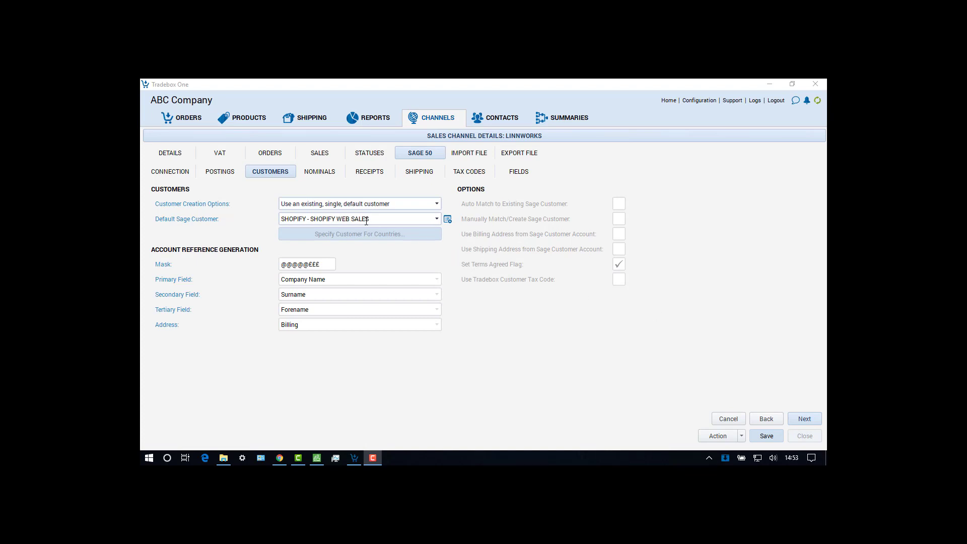
click(374, 207)
click(351, 222)
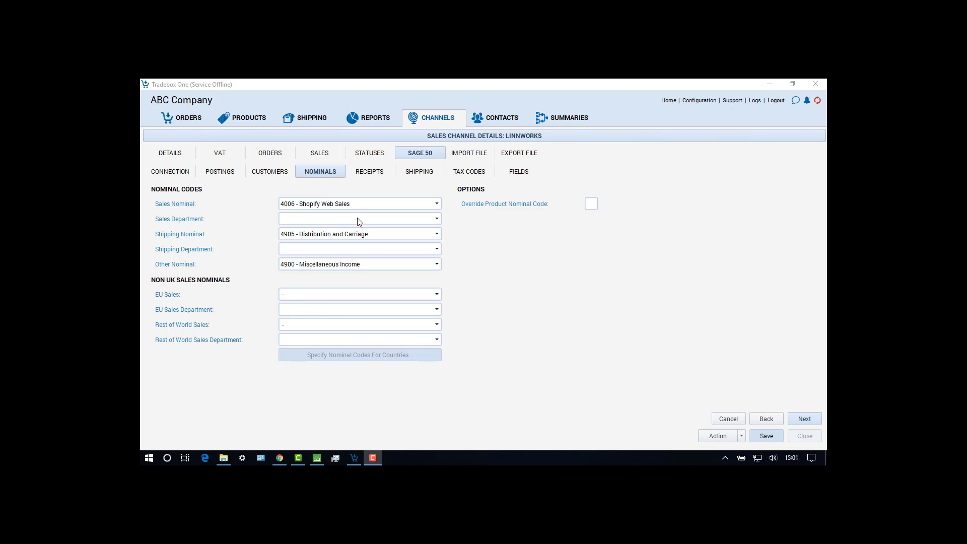
Step: Enable overriding the product nominal code, and set the sales department to Web Sales and the shipping department to Web Carriage
click(358, 219)
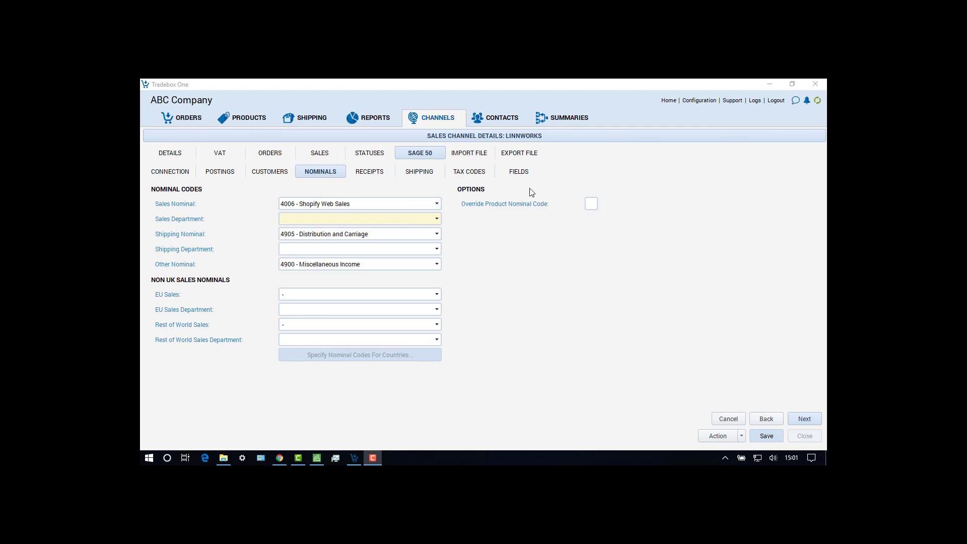
click(592, 204)
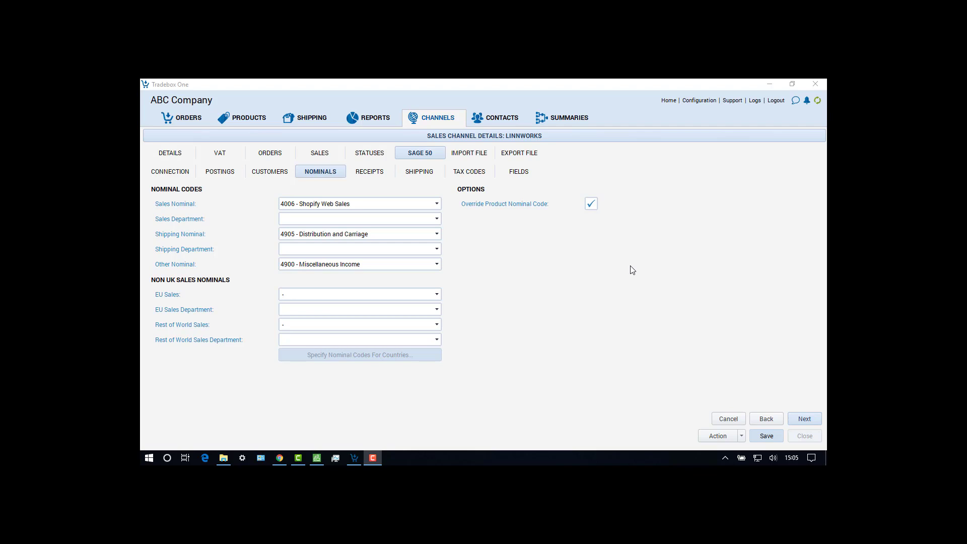
click(437, 219)
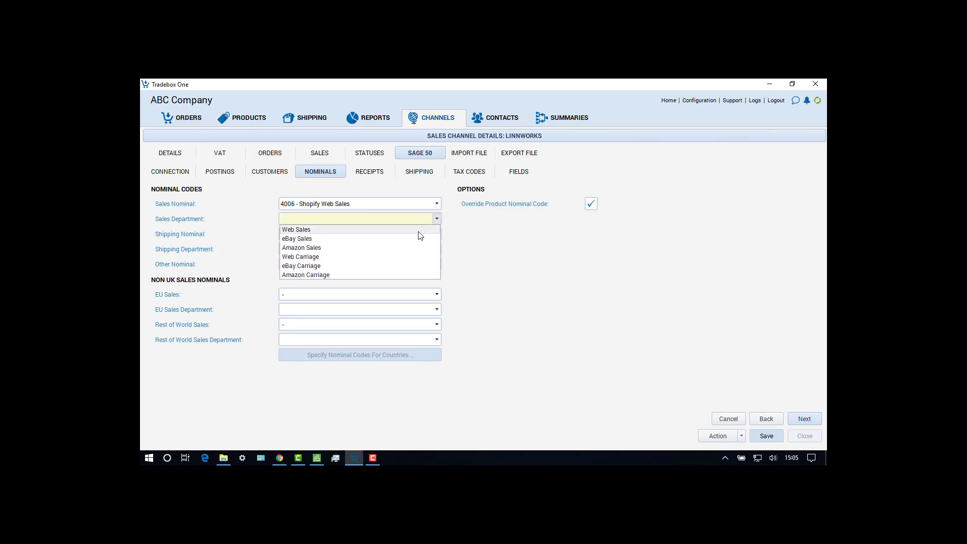
click(418, 229)
click(437, 248)
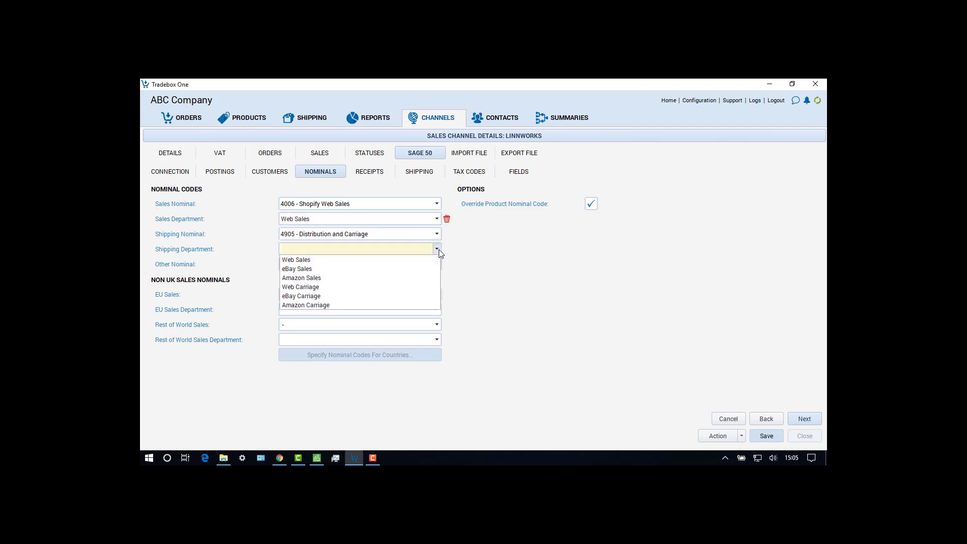
click(373, 287)
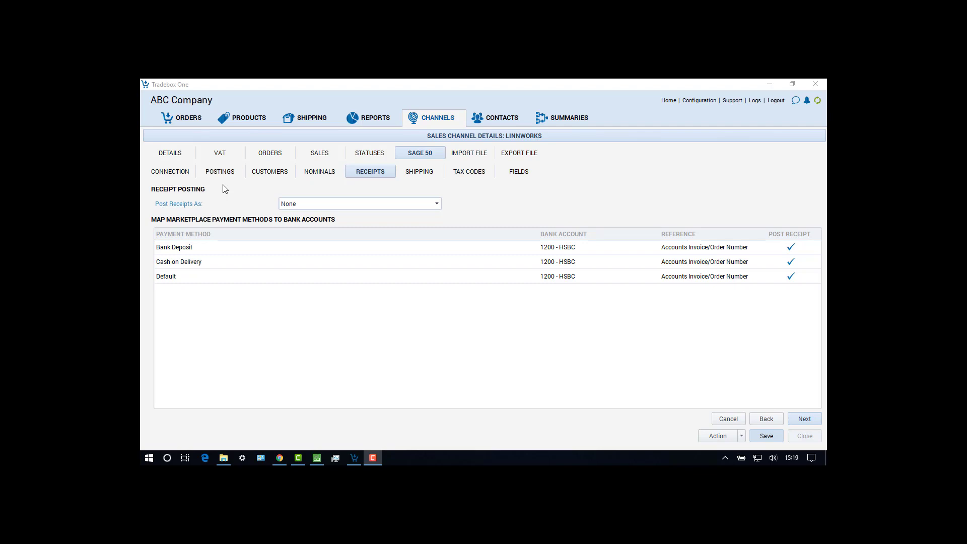
Step: Post receipts as Sales Receipts (SR) and map shipping methods to Nominal Codes (Carriage on Footer)
click(335, 205)
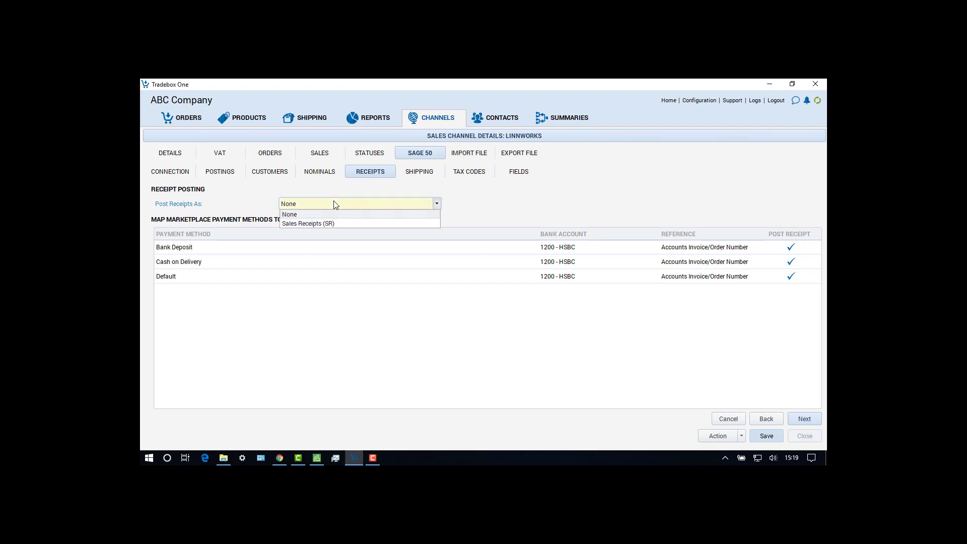
click(335, 223)
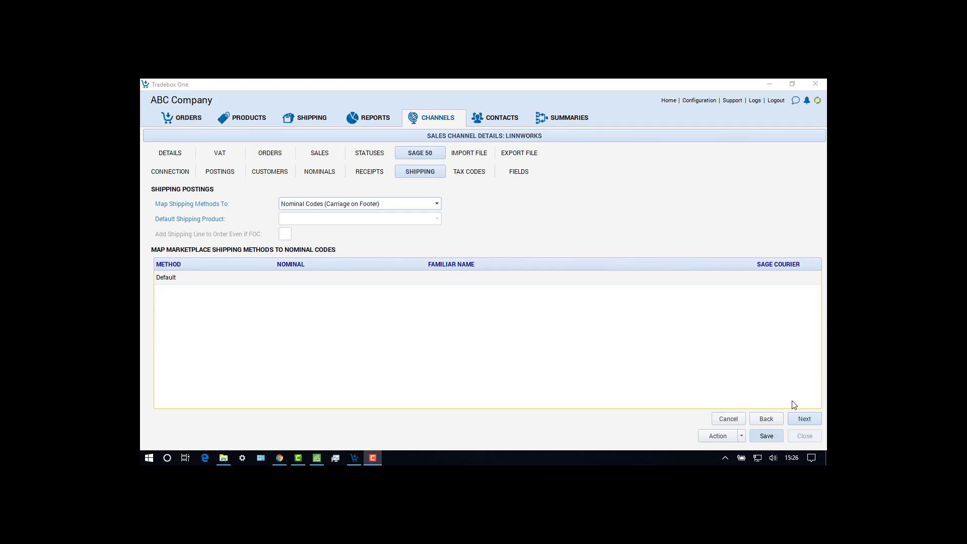
click(388, 203)
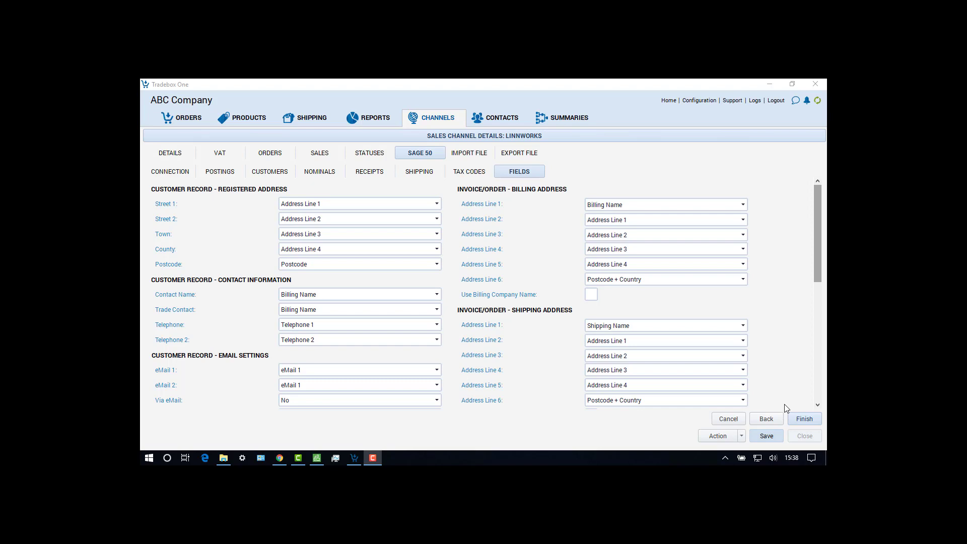
Step: Finish the Sage 50 setup with an import of the product records from Sage, and review the products and their mappings
click(804, 420)
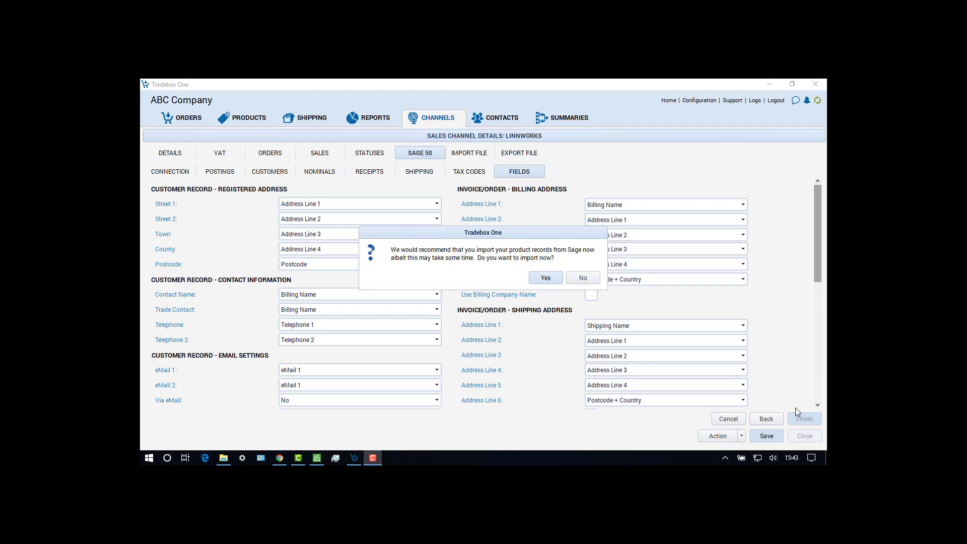
click(548, 278)
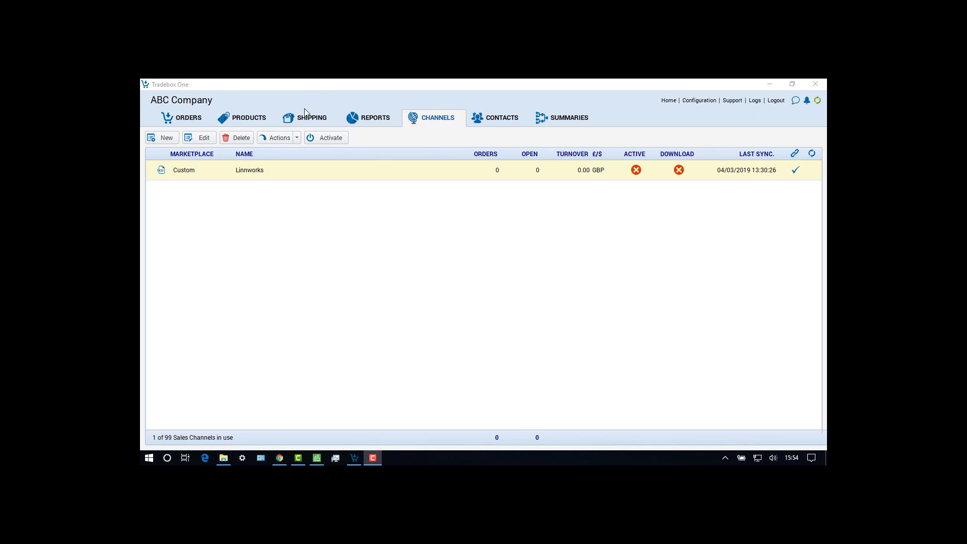
click(254, 121)
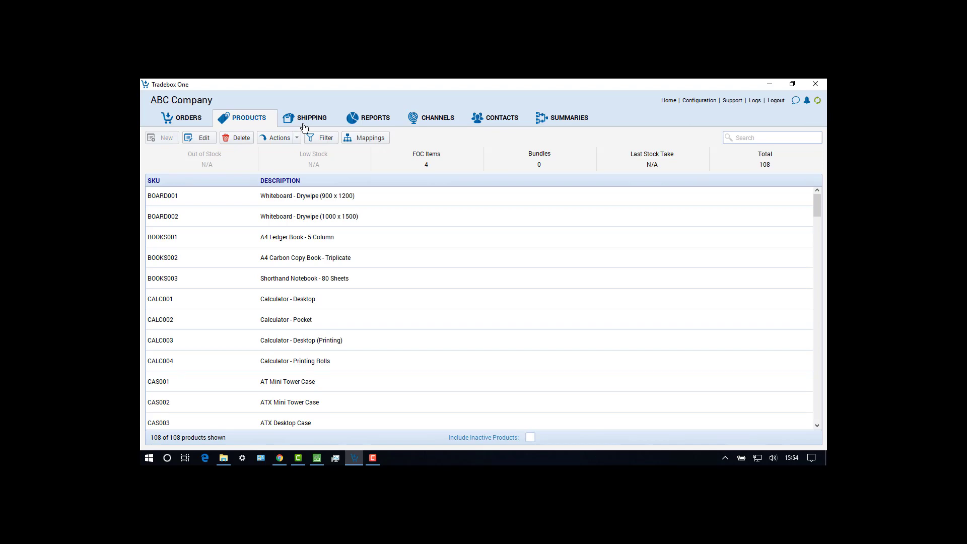
click(365, 139)
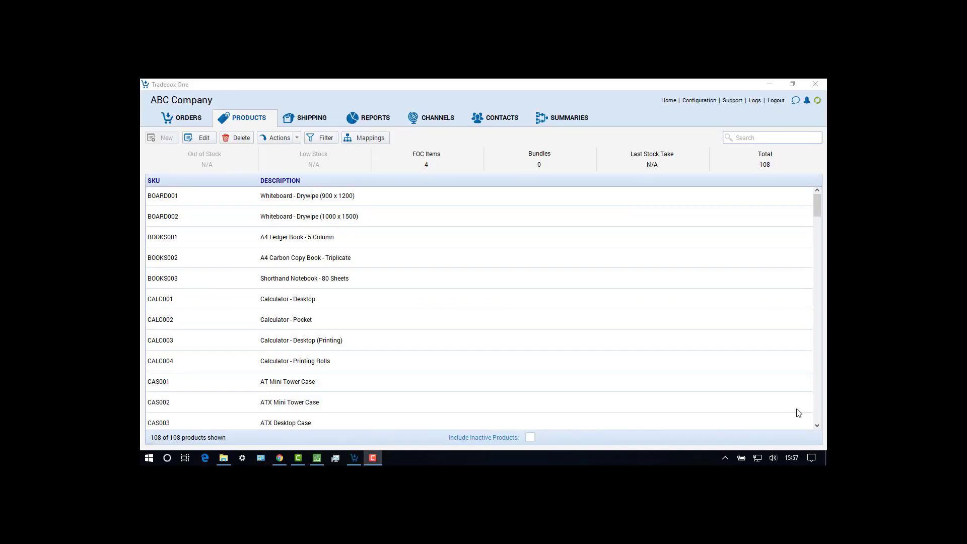
Step: Activate the Linnworks sales channel and open the list of downloaded orders
click(437, 121)
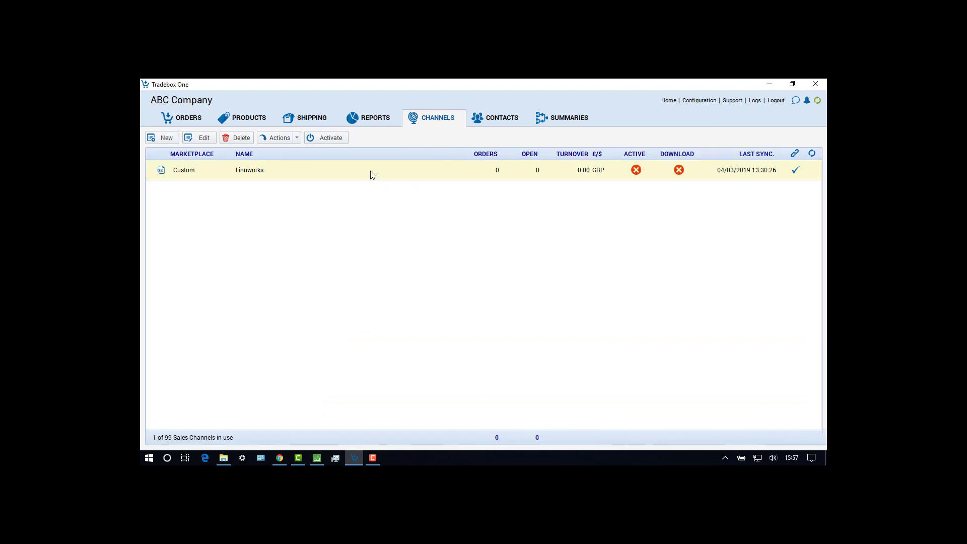
click(331, 138)
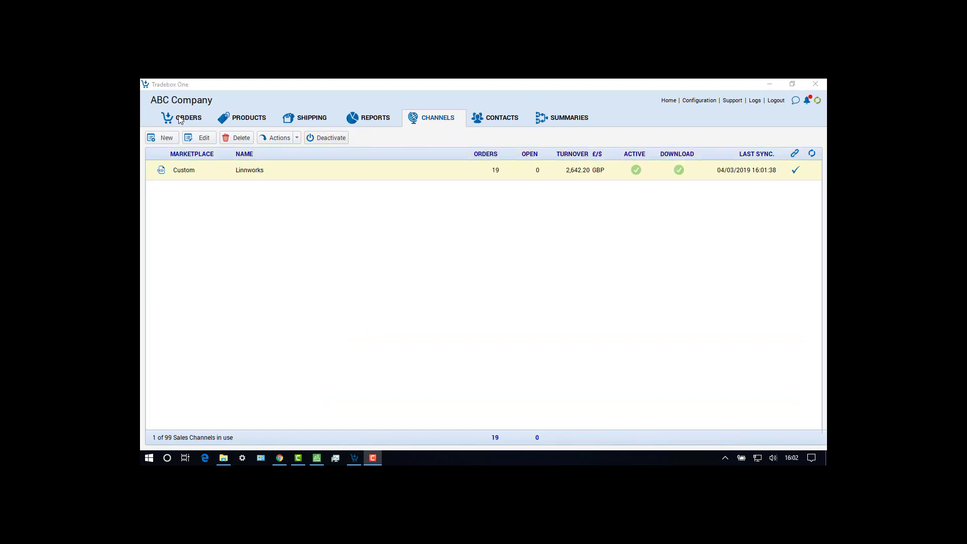
click(180, 119)
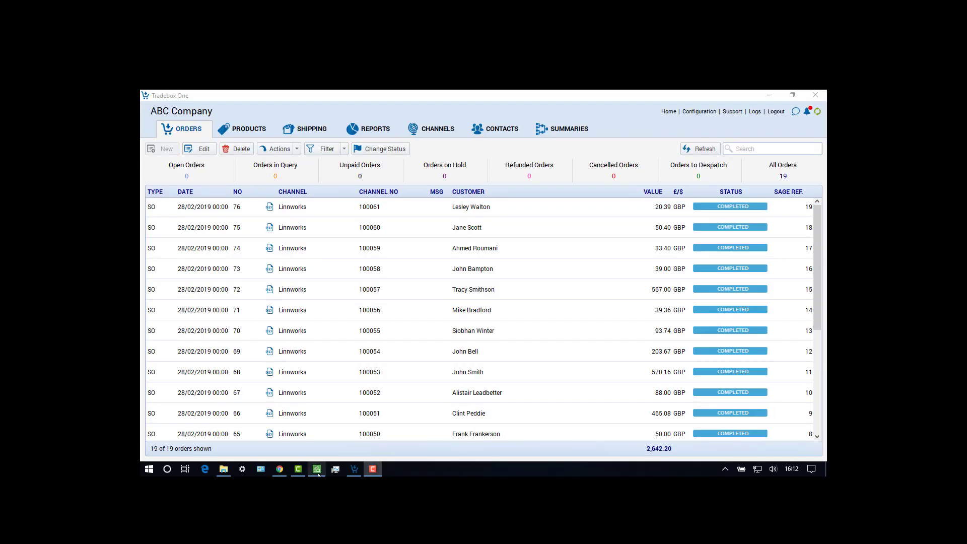
Step: Switch to Sage 50 Accounts and check the posted status of the invoices and the stock quantities of the products
mouse_move(319, 474)
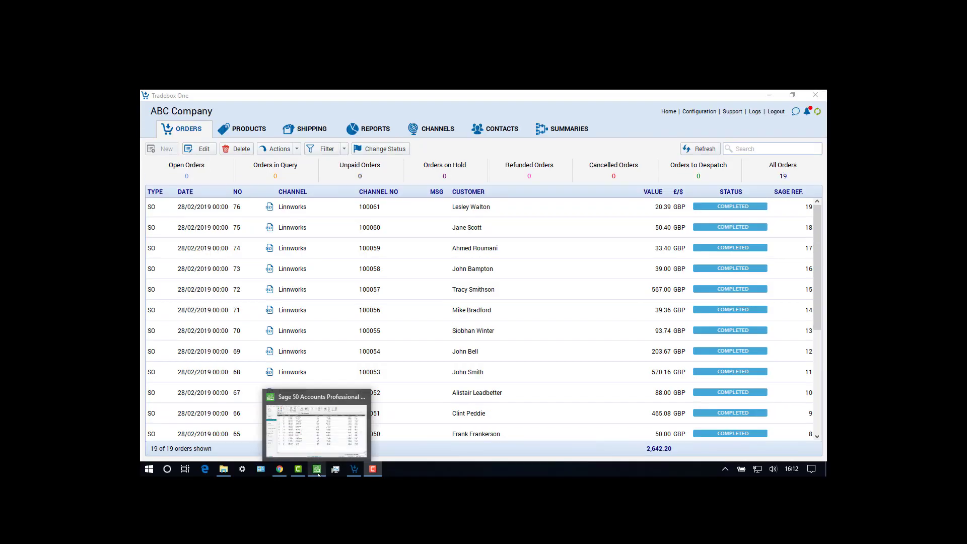
click(317, 469)
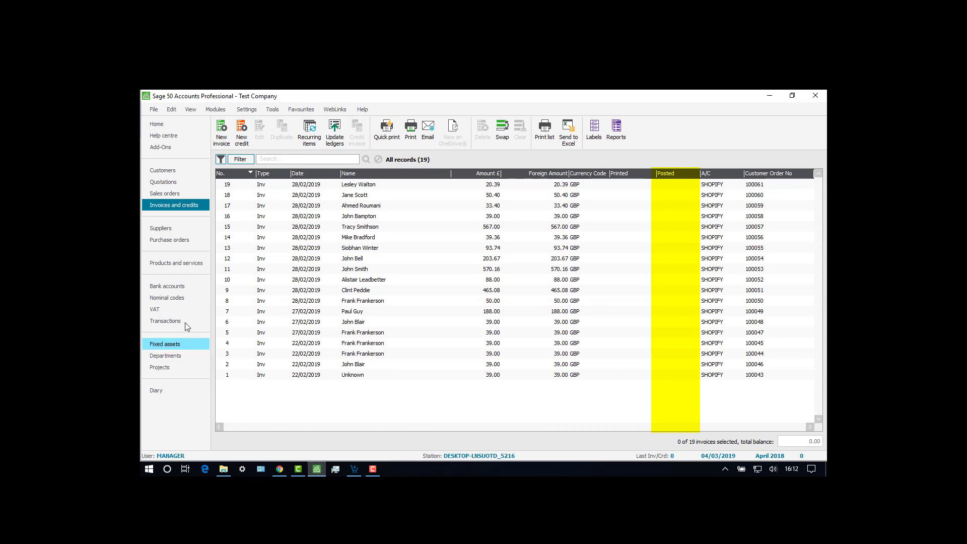
click(174, 261)
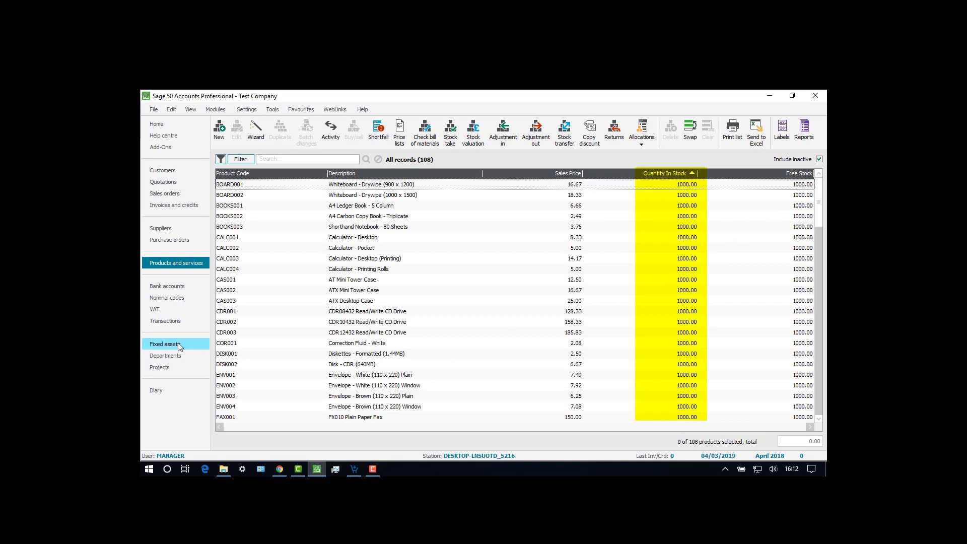
Step: Check the bank account balances and the nominal codes before updating the ledgers
click(179, 288)
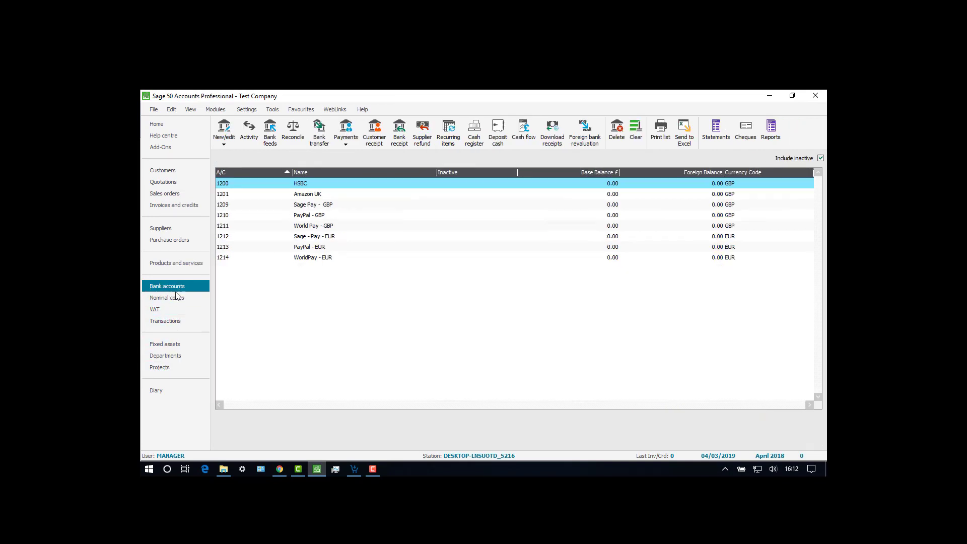
click(171, 299)
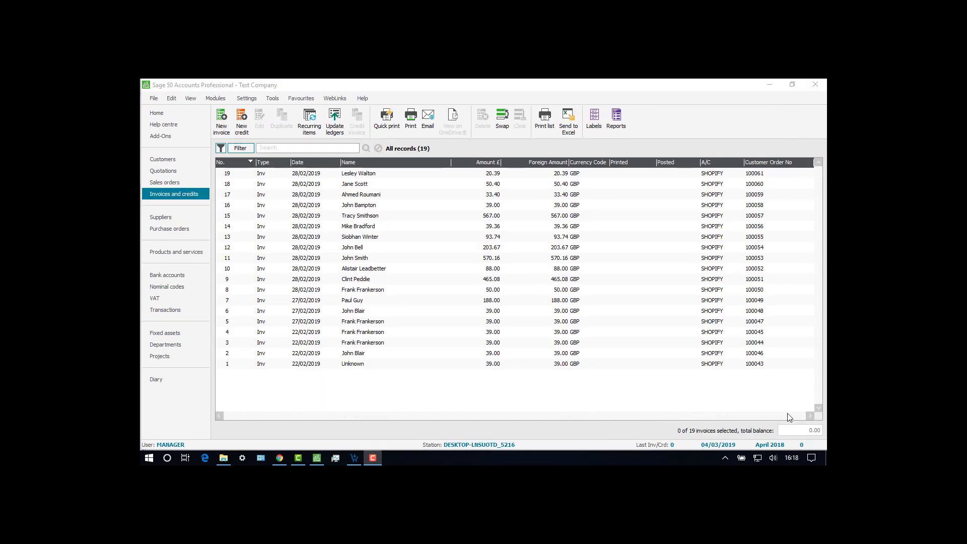
Step: Post all the Shopify invoices with Update Ledgers, and close the resulting report
click(547, 366)
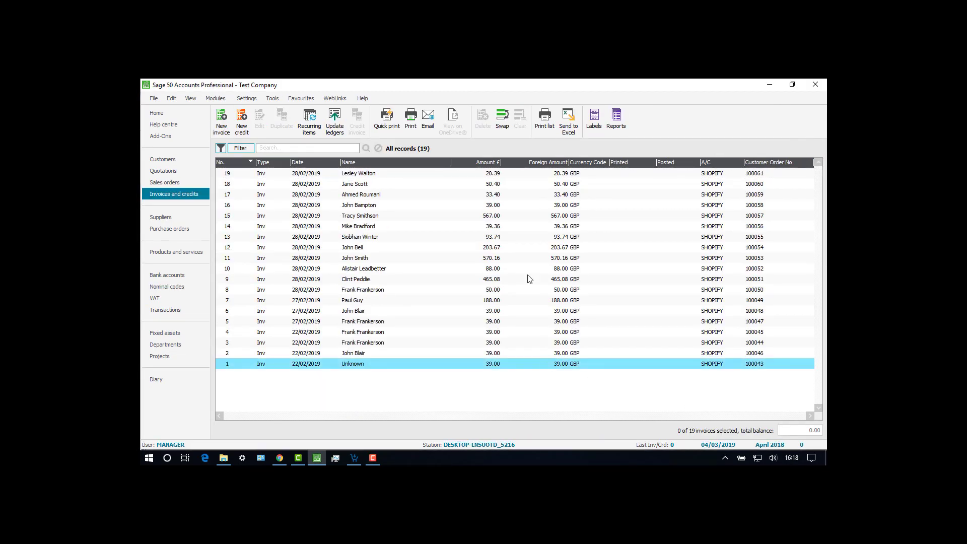
shift+click(498, 174)
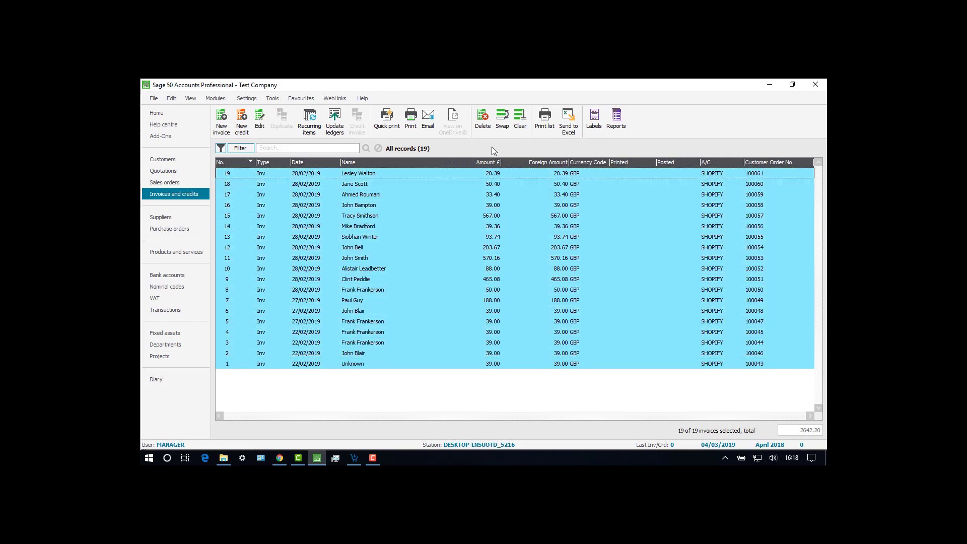
click(332, 119)
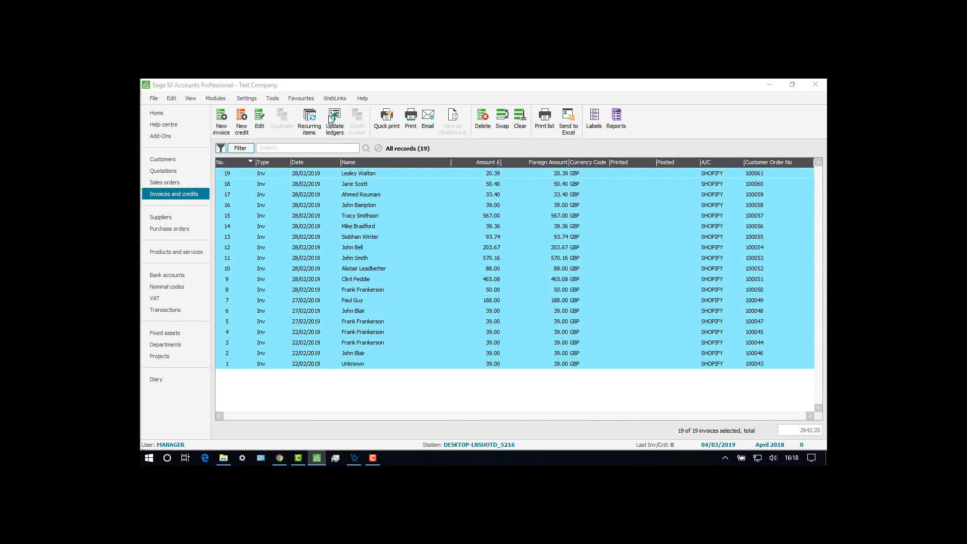
click(466, 267)
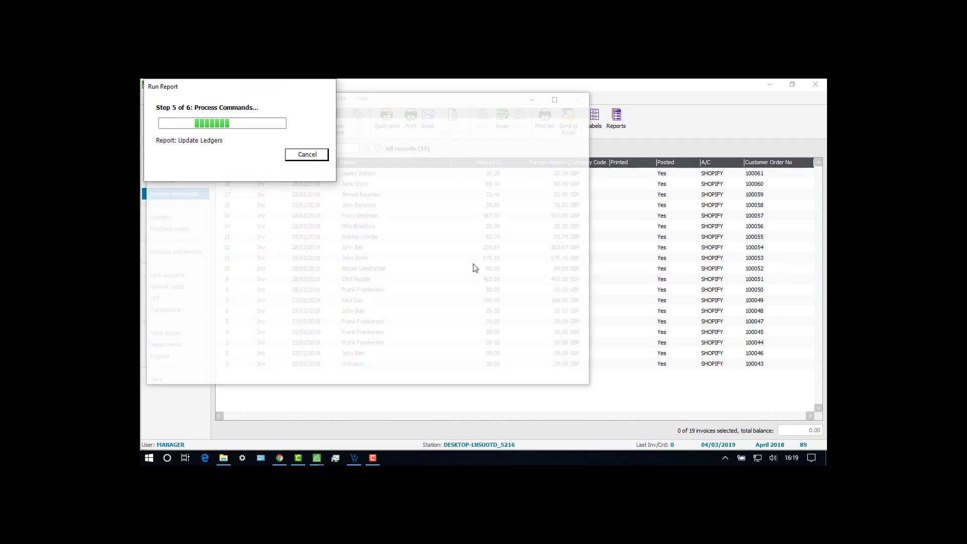
click(579, 100)
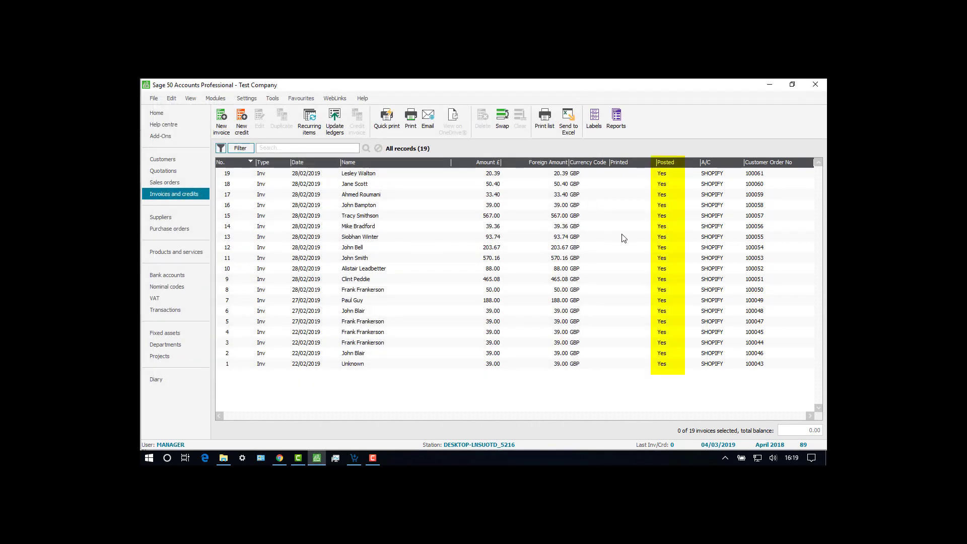
Step: Review the product stock quantities and the bank accounts after the ledger update
click(182, 253)
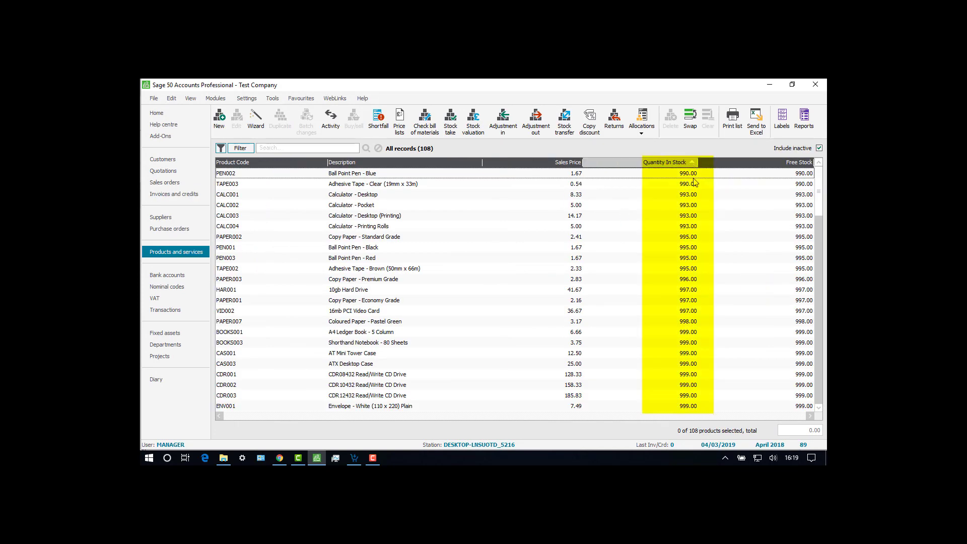
click(171, 276)
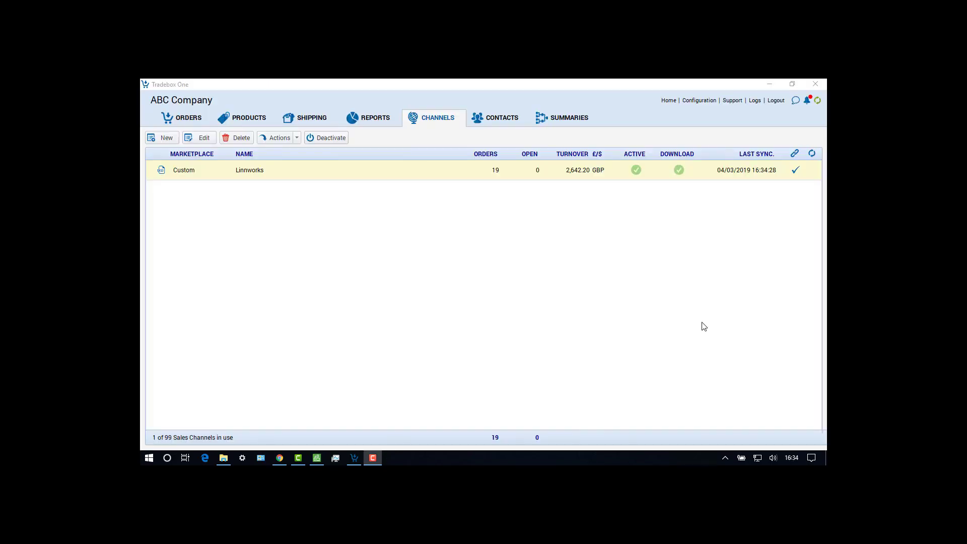
Step: In Tradebox One, enable Update Invoices to Ledgers in the Linnworks channel's Sage 50 posting options and save the channel
click(323, 179)
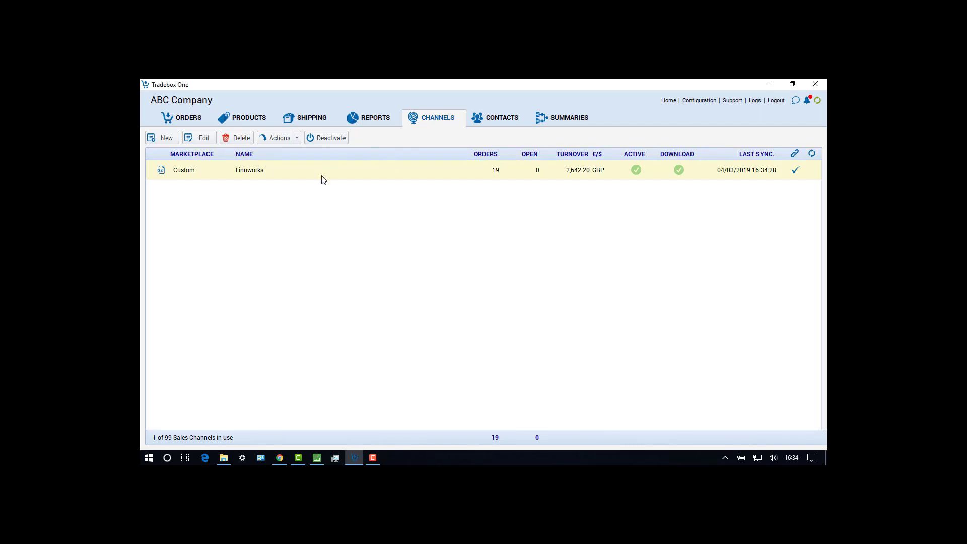
double_click(323, 180)
click(418, 157)
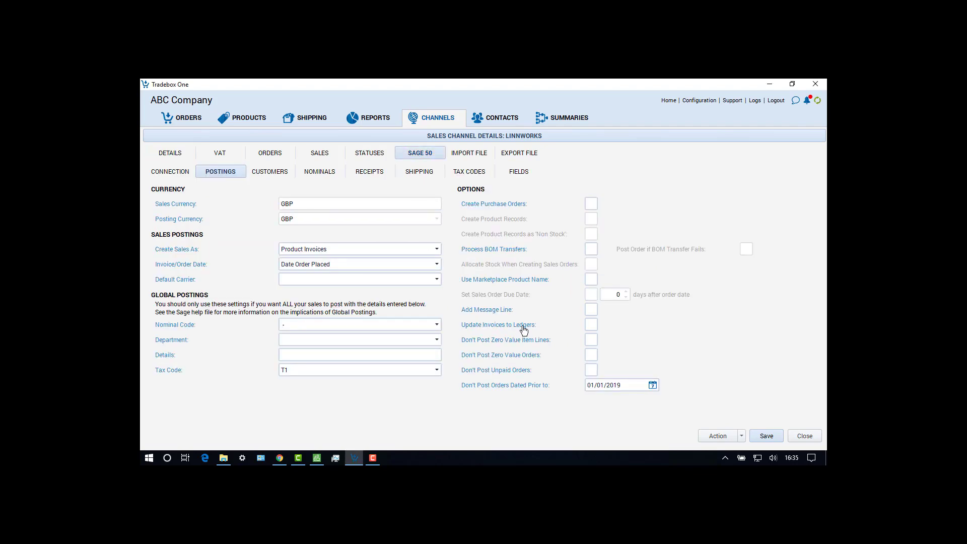
click(591, 325)
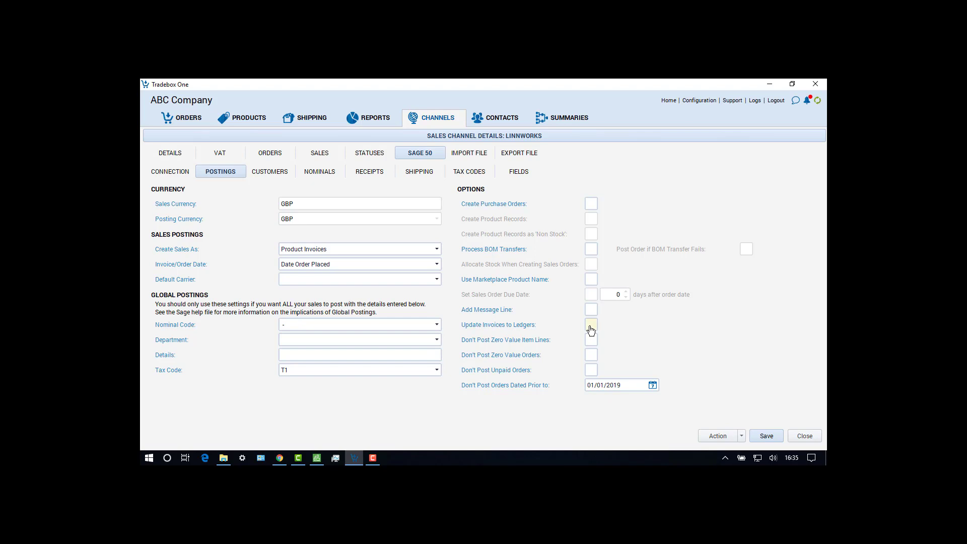
click(771, 439)
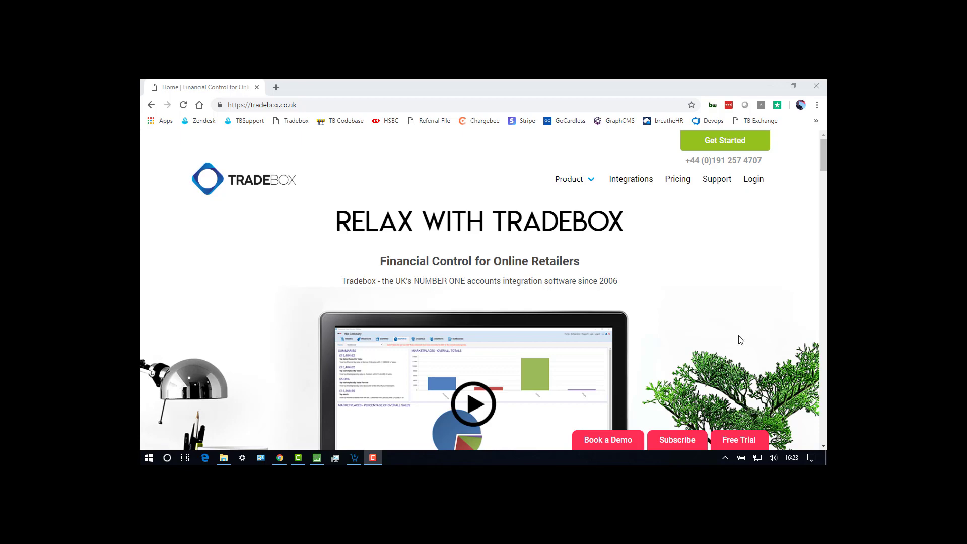
Step: On the Tradebox website, find the support site's Integration Guides and open the article Setting Up a Sage Accounts Link
click(726, 182)
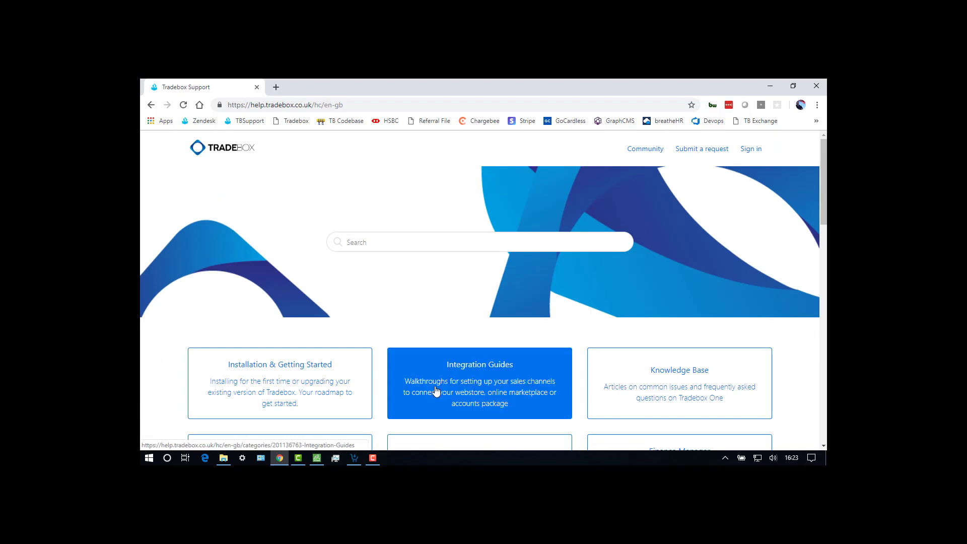
click(436, 391)
scroll(436, 389, down, 5)
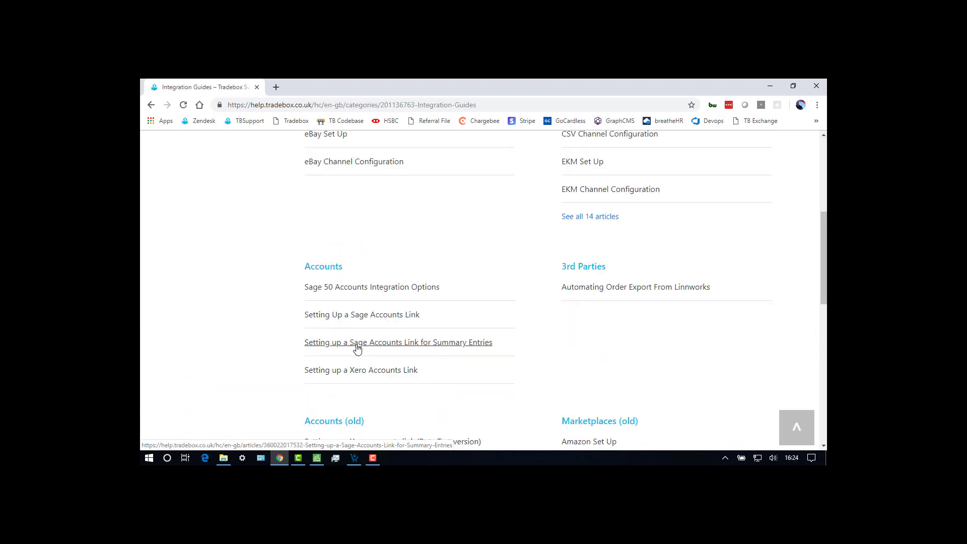
click(361, 316)
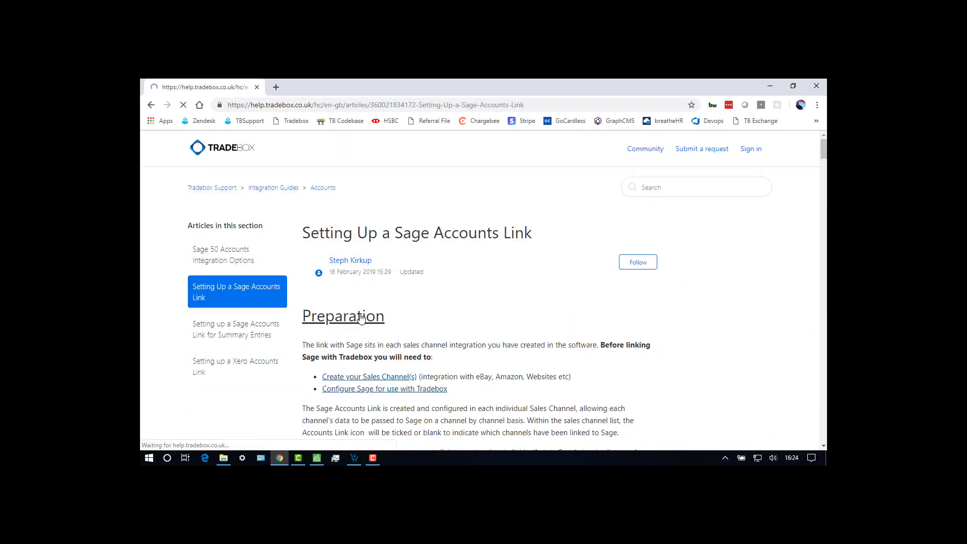